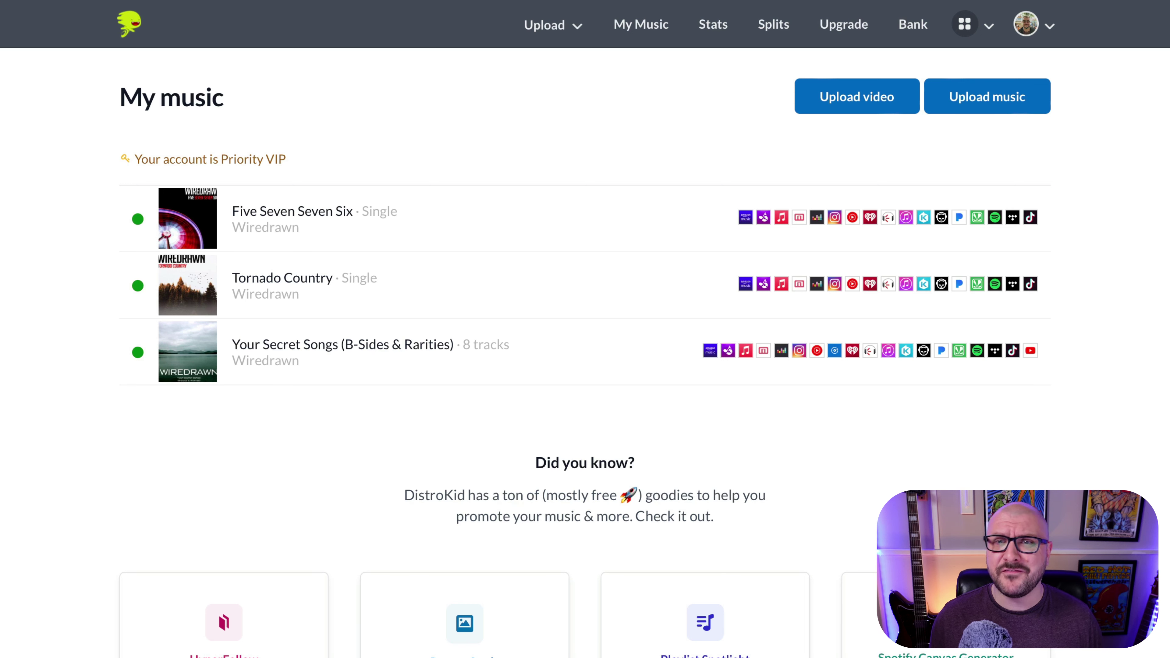
Open the top-bar Upload dropdown to reveal the music and video upload options
{"action": "left_click", "coordinate": [585, 29]}
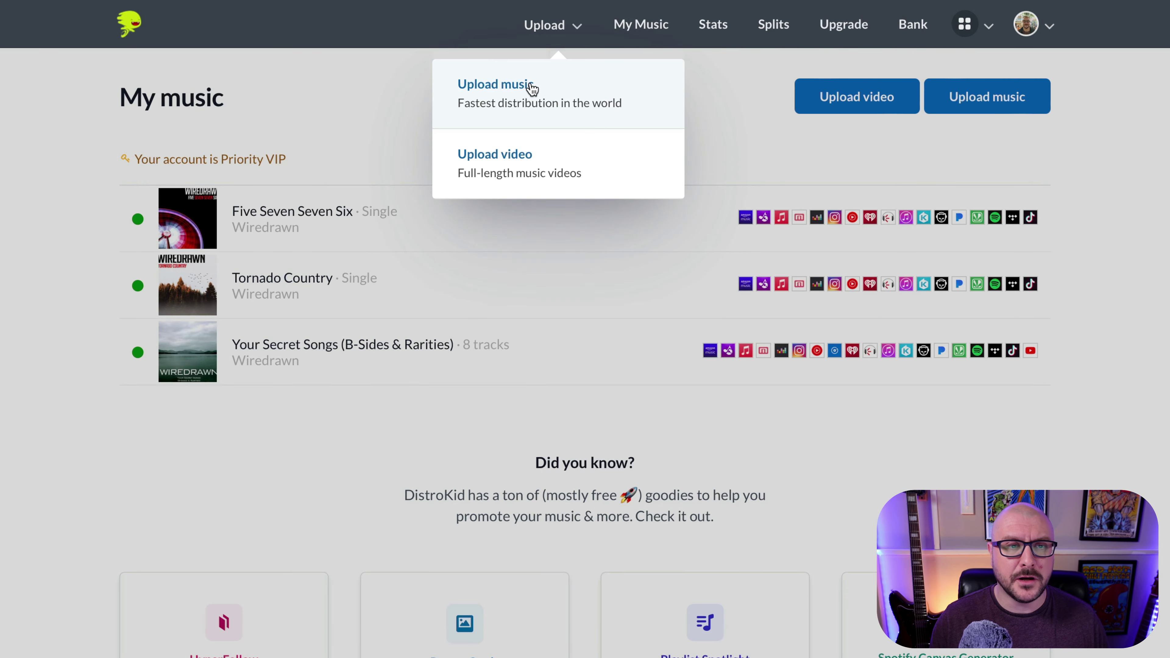
Start an Upload music release and tick Snapchat under Services alongside the other stores
{"action": "left_click", "coordinate": [547, 85]}
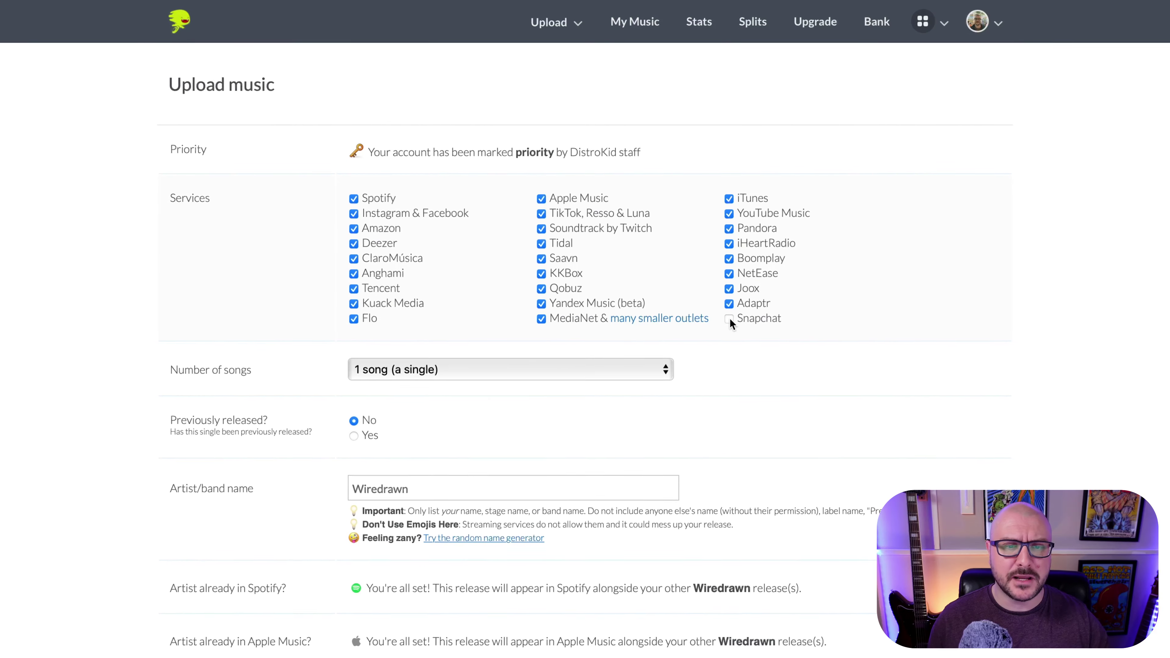
{"action": "left_click", "coordinate": [729, 318]}
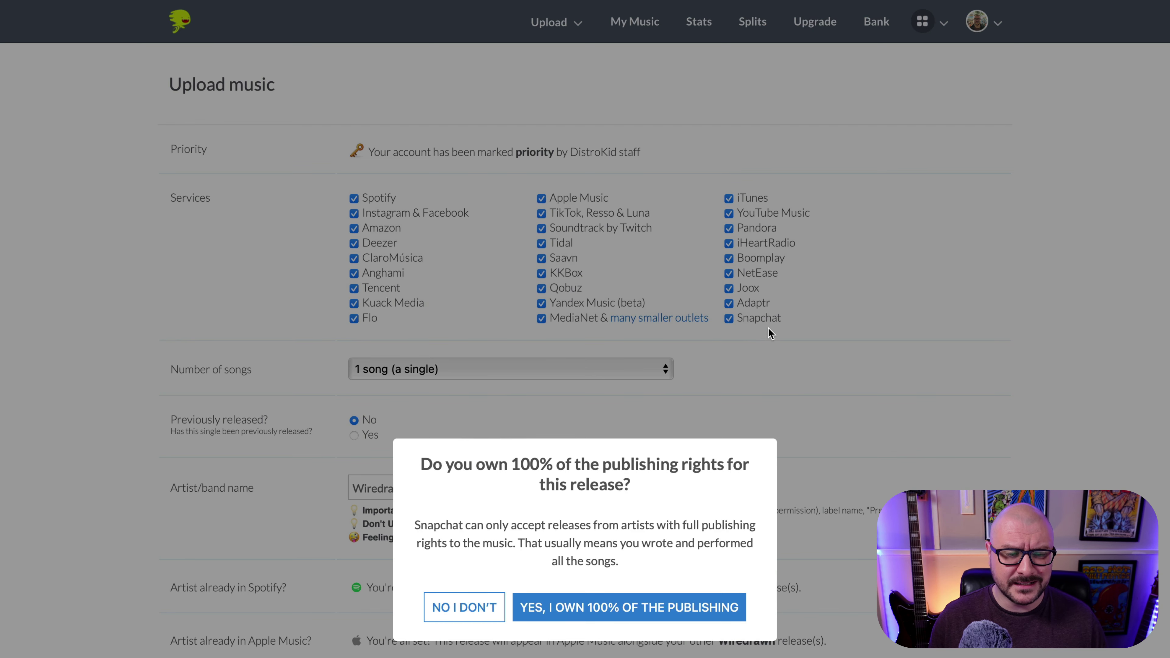
Answer 'Yes, I own 100% of the publishing' so Snapchat remains selected
{"action": "left_click", "coordinate": [707, 602]}
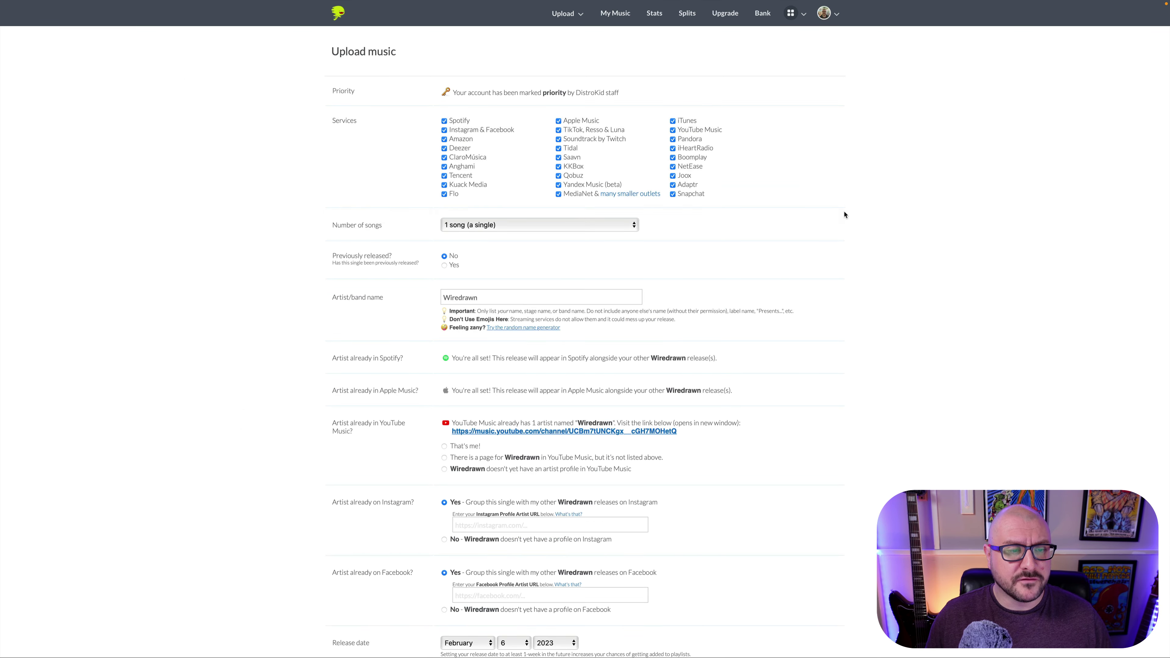
{"action": "left_click", "coordinate": [627, 226]}
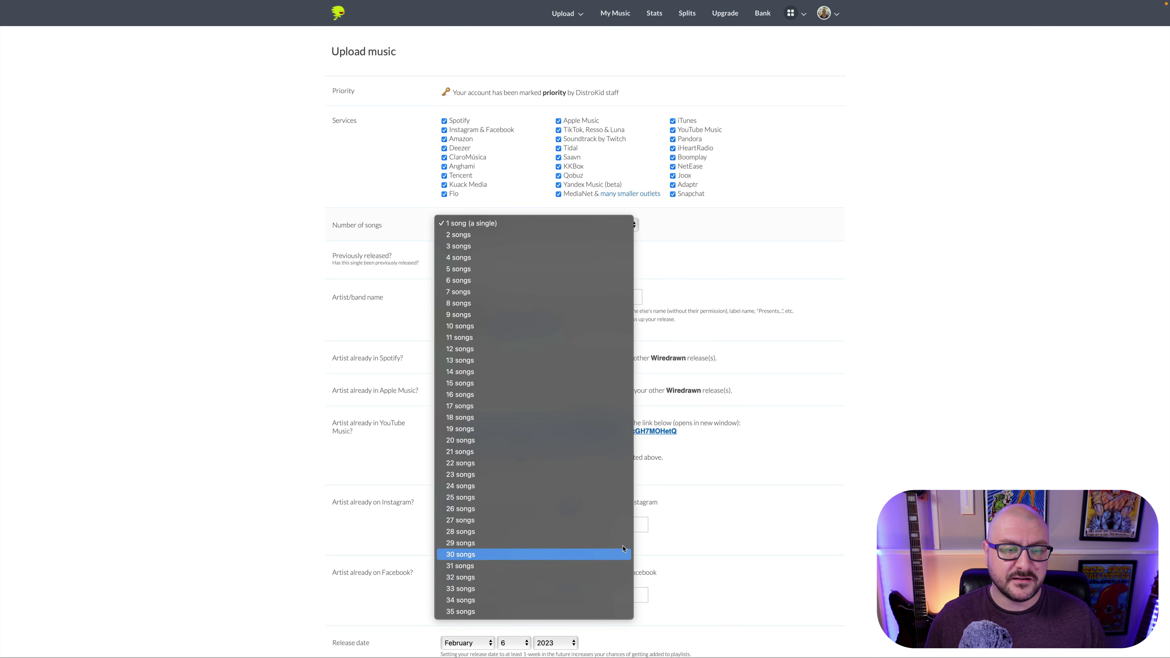
{"action": "left_click", "coordinate": [613, 223]}
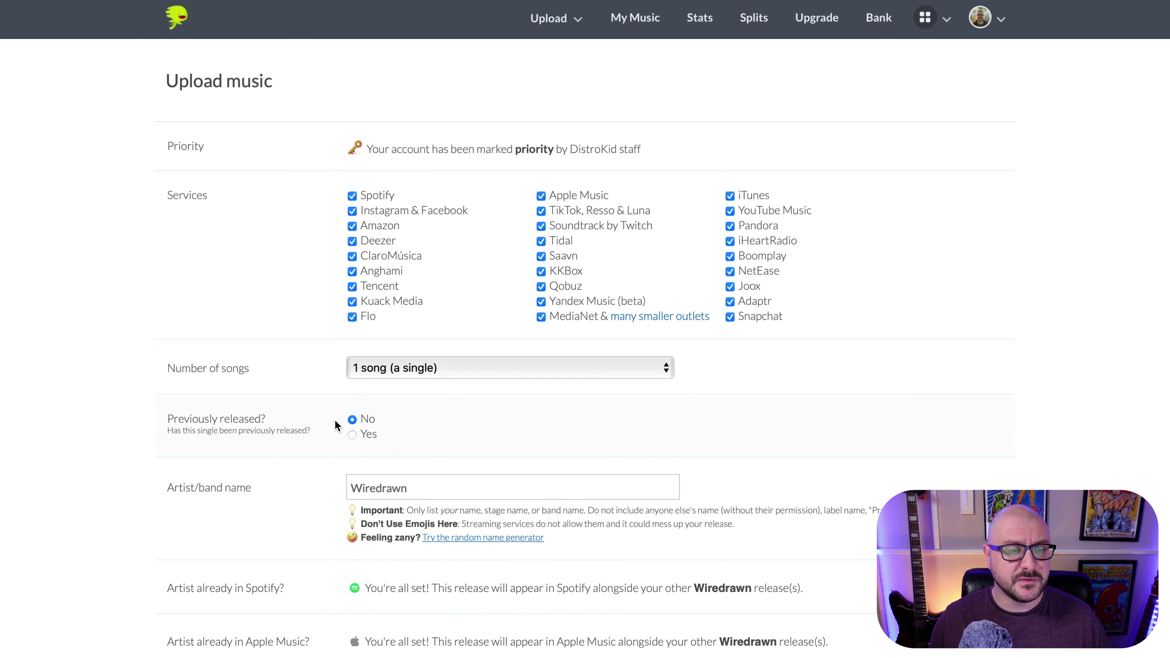
{"action": "left_click", "coordinate": [353, 434]}
{"action": "key", "text": "Up"}
{"action": "left_click", "coordinate": [370, 436]}
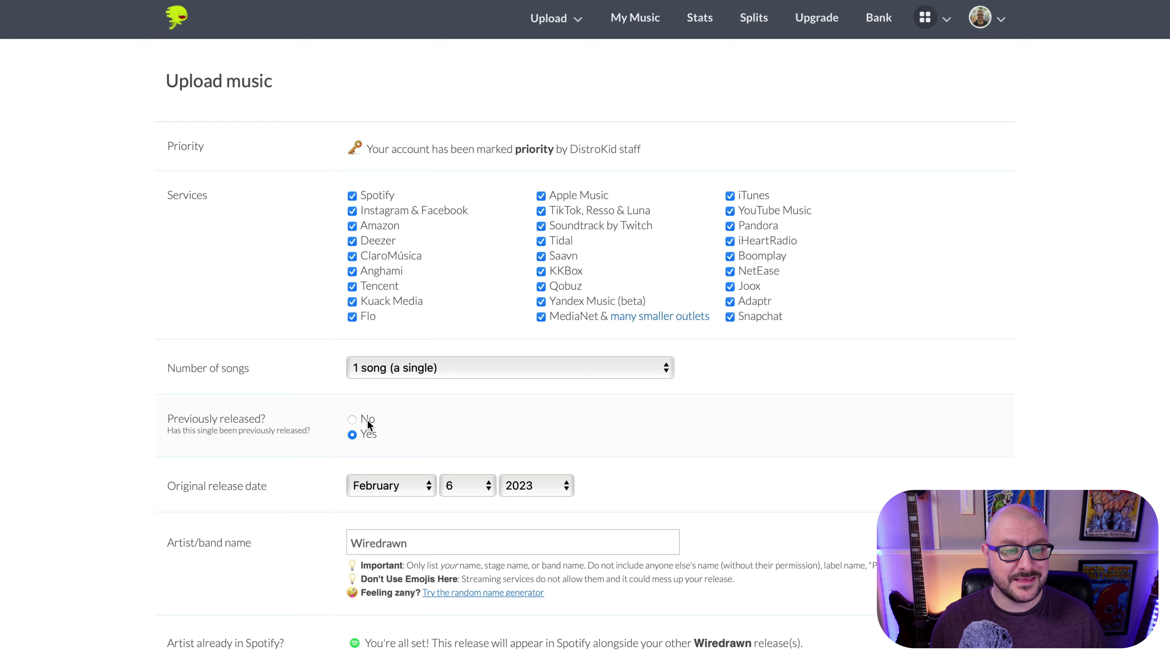
{"action": "left_click", "coordinate": [353, 419]}
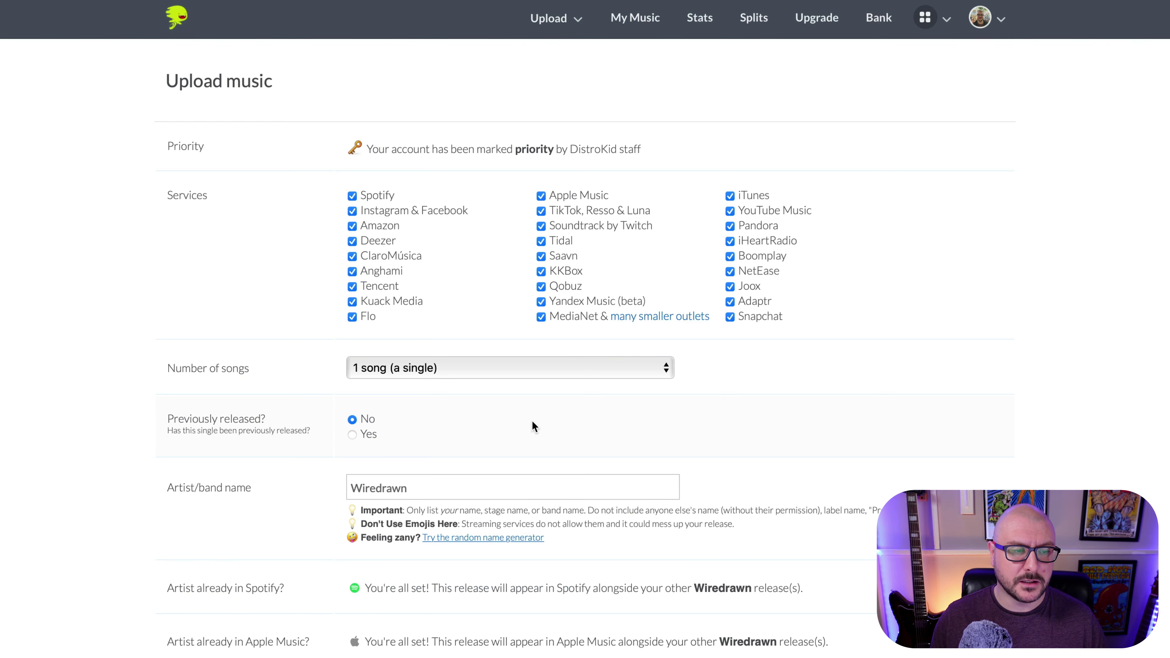
{"action": "scroll", "coordinate": [917, 426], "scroll_direction": "down", "scroll_amount": 3}
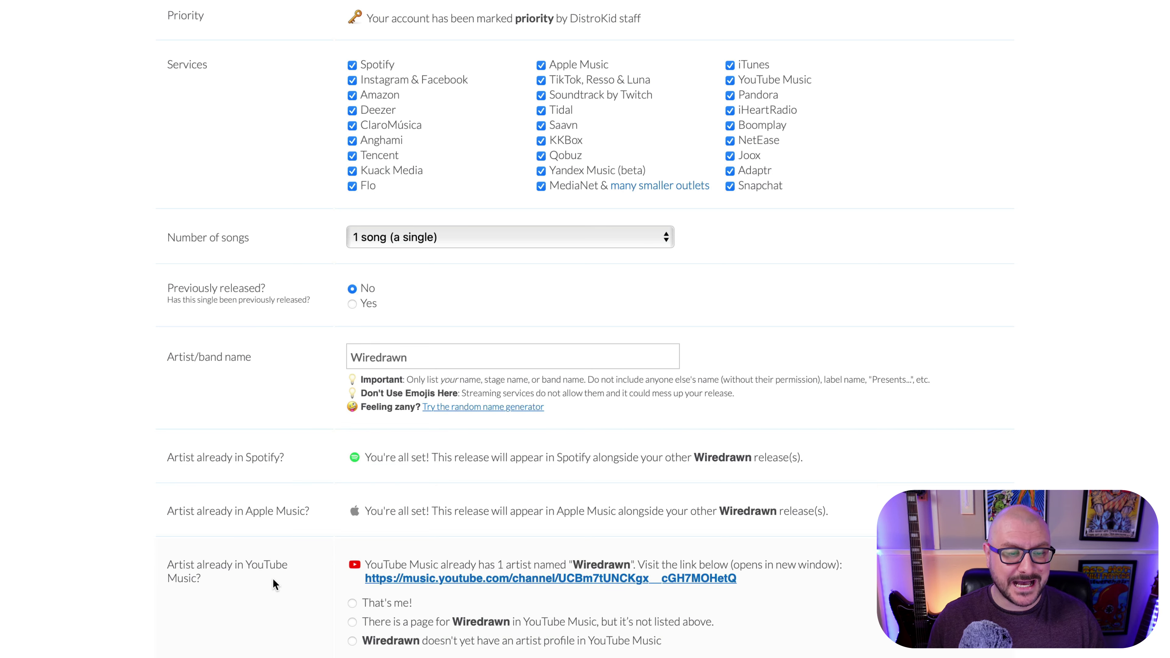
Replace the artist name Wiredrawn with 'FutureFathers', removing the space from 'Future Fathers'
{"action": "left_click_drag", "start_coordinate": [436, 356], "coordinate": [327, 360]}
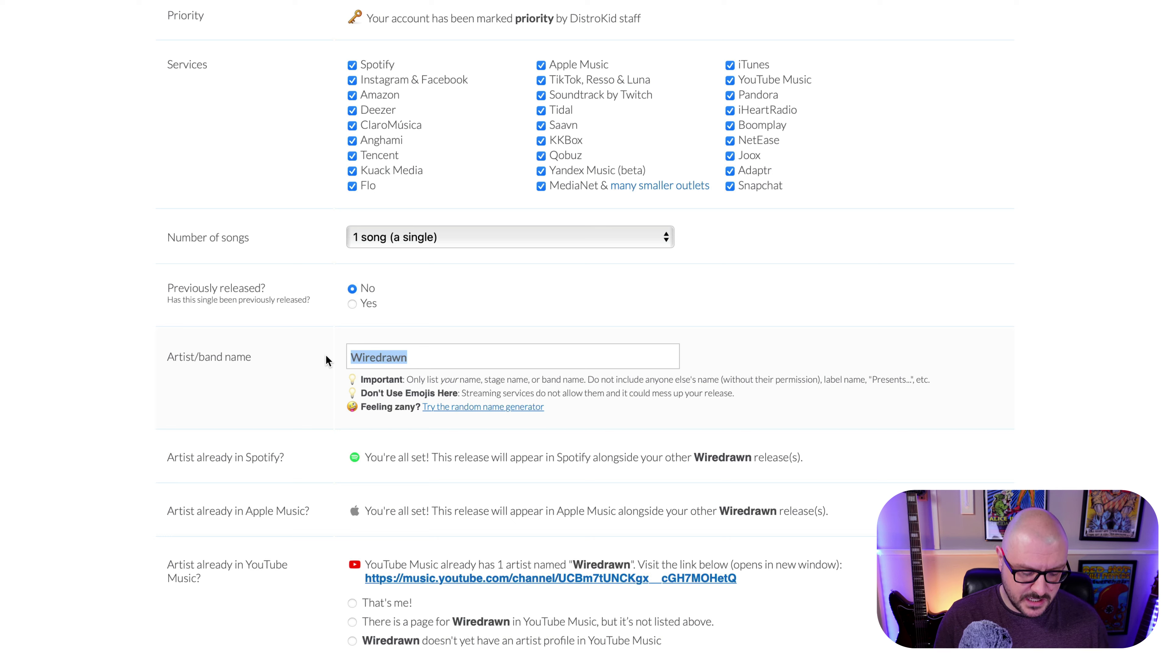
{"action": "type", "text": "Futu"}
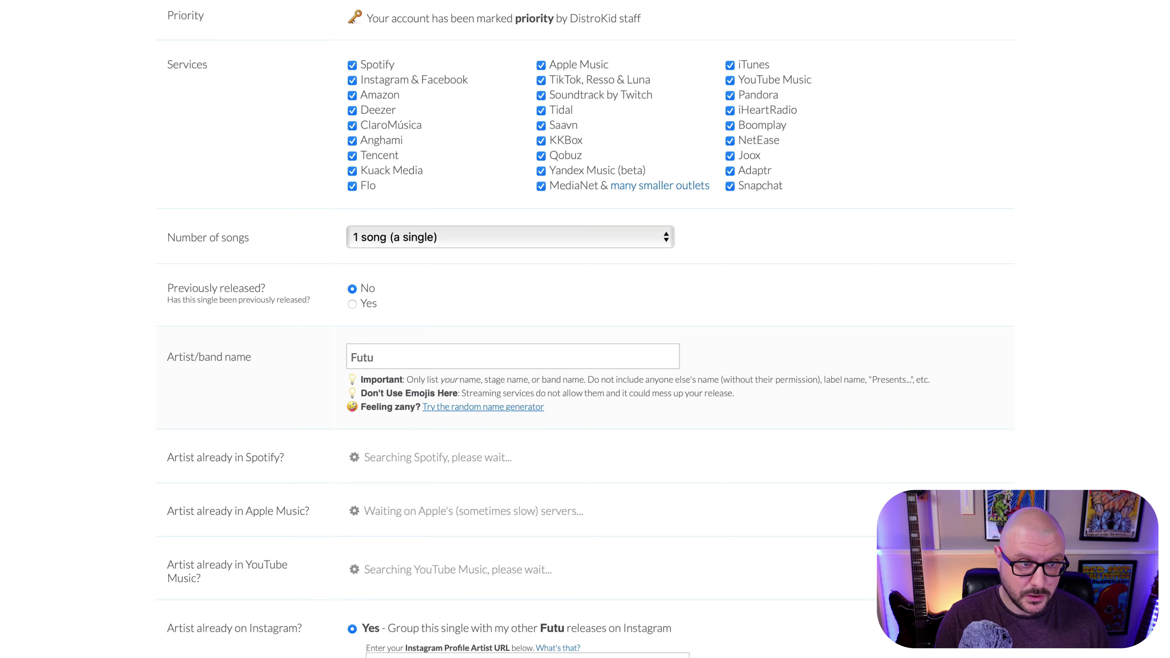
{"action": "type", "text": "re "}
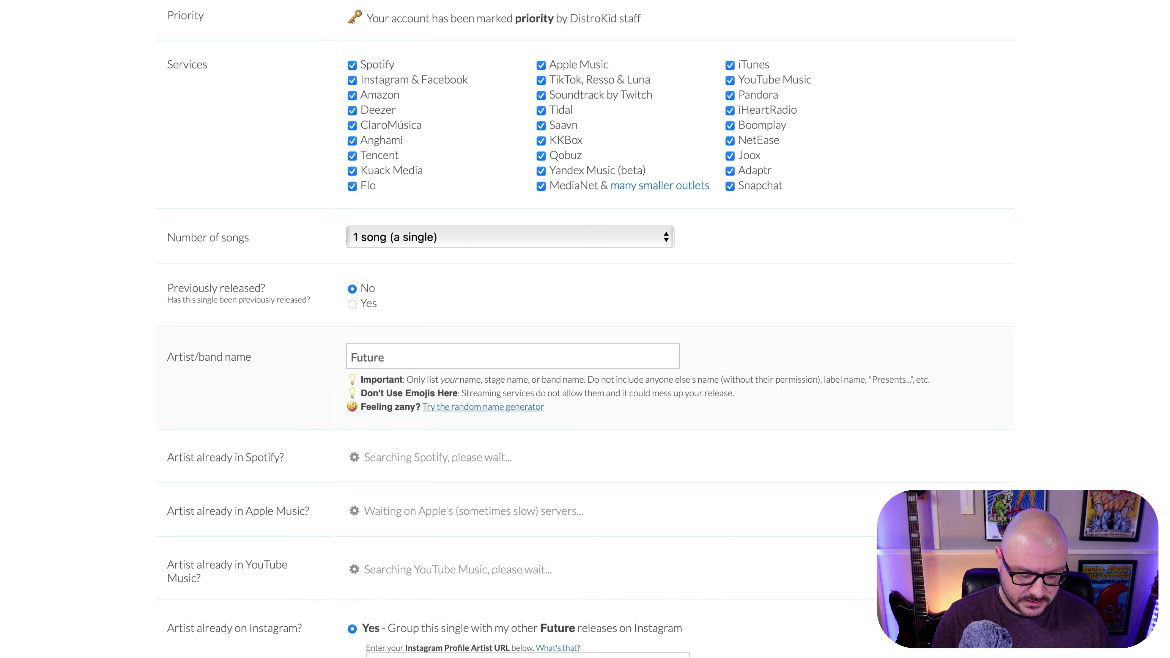
{"action": "type", "text": "Fathers"}
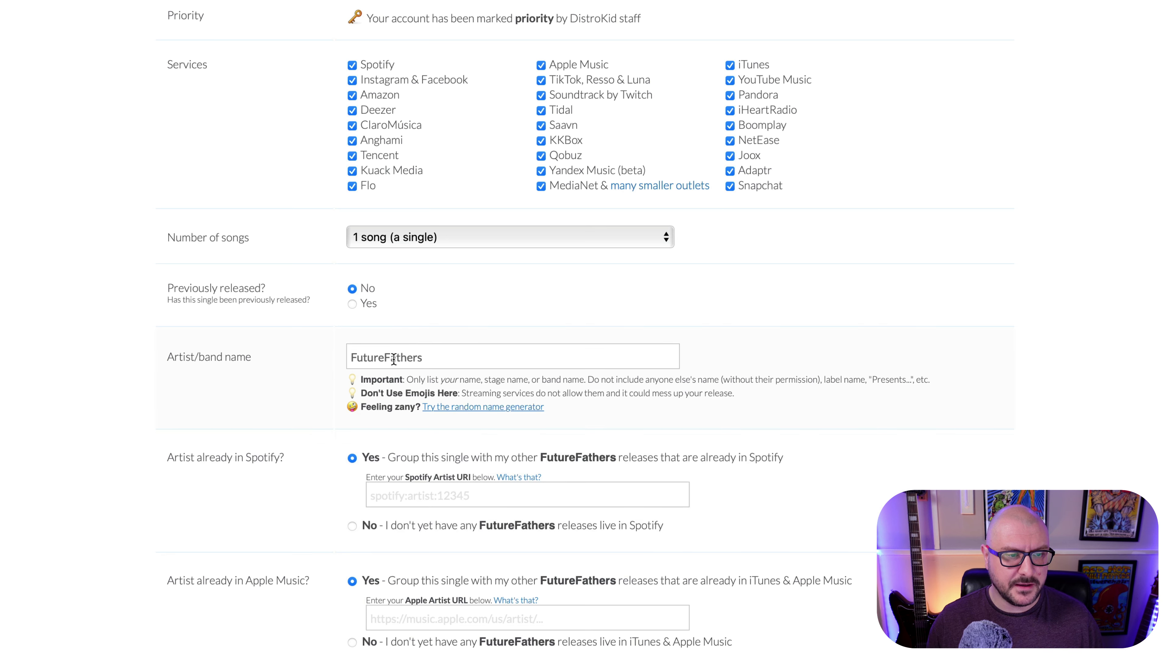
{"action": "left_click", "coordinate": [385, 358]}
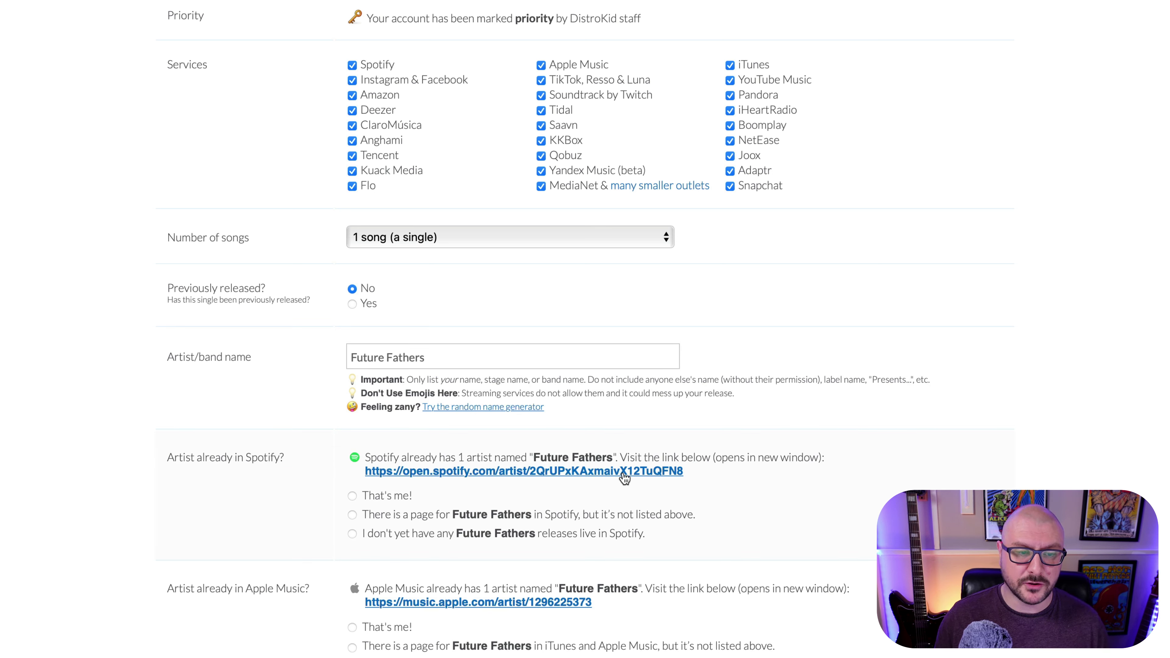
{"action": "left_click", "coordinate": [386, 358]}
{"action": "key", "text": "BackSpace"}
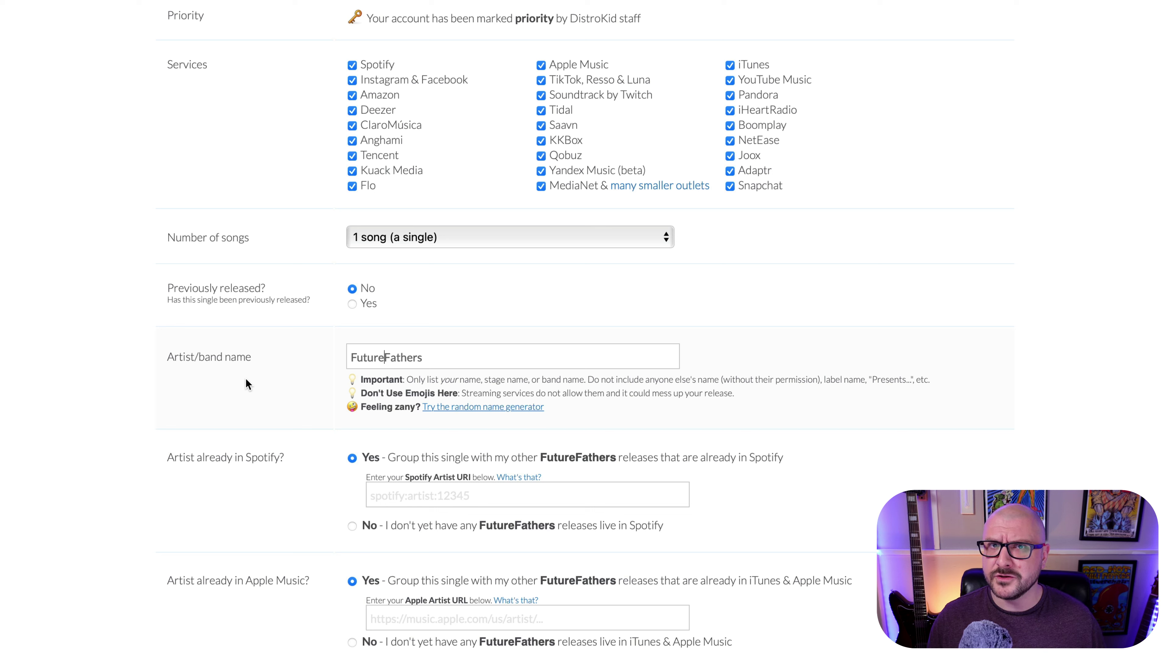
Answer No to existing FutureFathers profiles on Spotify, Apple Music, YouTube Music and Instagram
{"action": "left_click", "coordinate": [352, 526]}
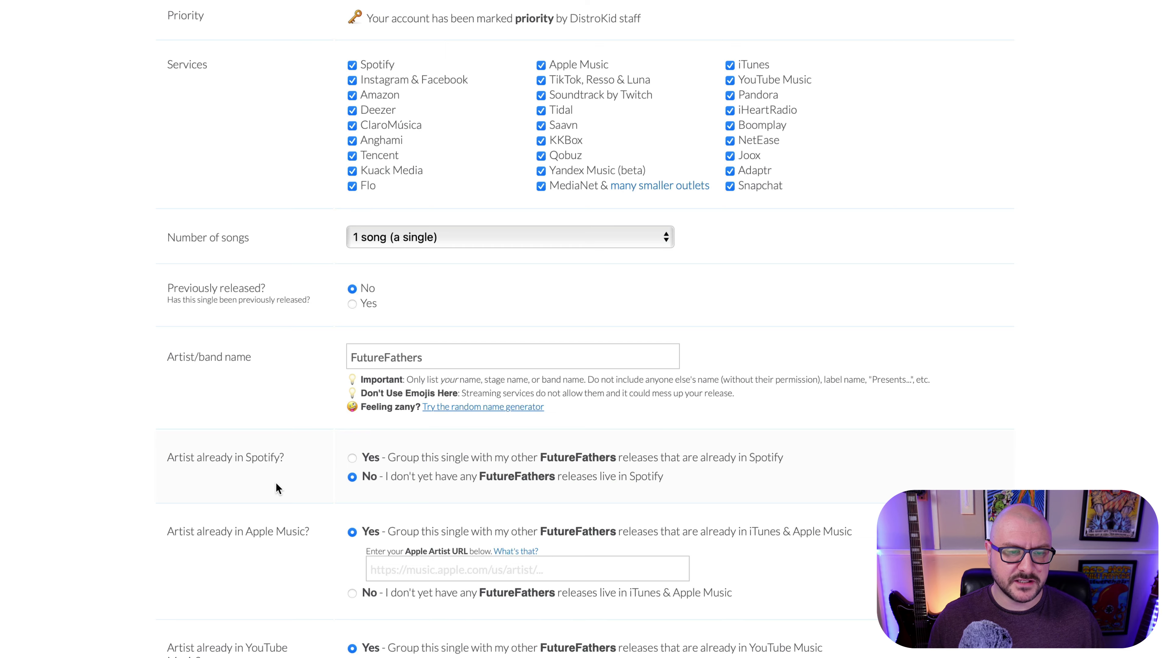
{"action": "scroll", "coordinate": [275, 482], "scroll_direction": "down", "scroll_amount": 2}
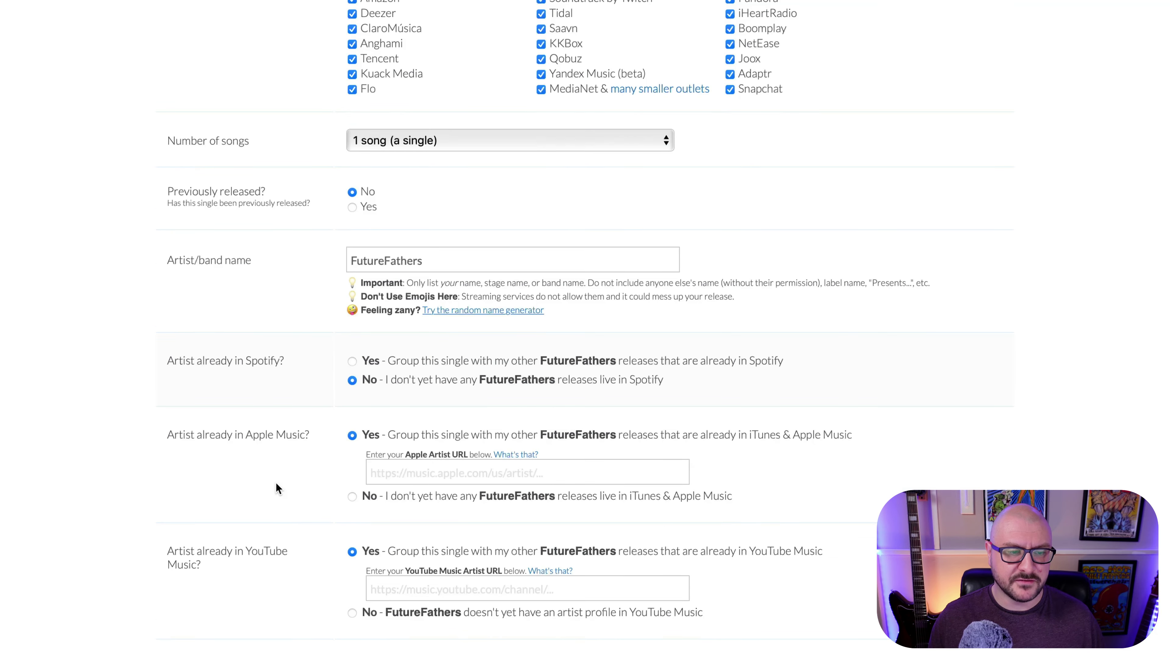
{"action": "left_click", "coordinate": [352, 496]}
{"action": "scroll", "coordinate": [295, 487], "scroll_direction": "down", "scroll_amount": 2}
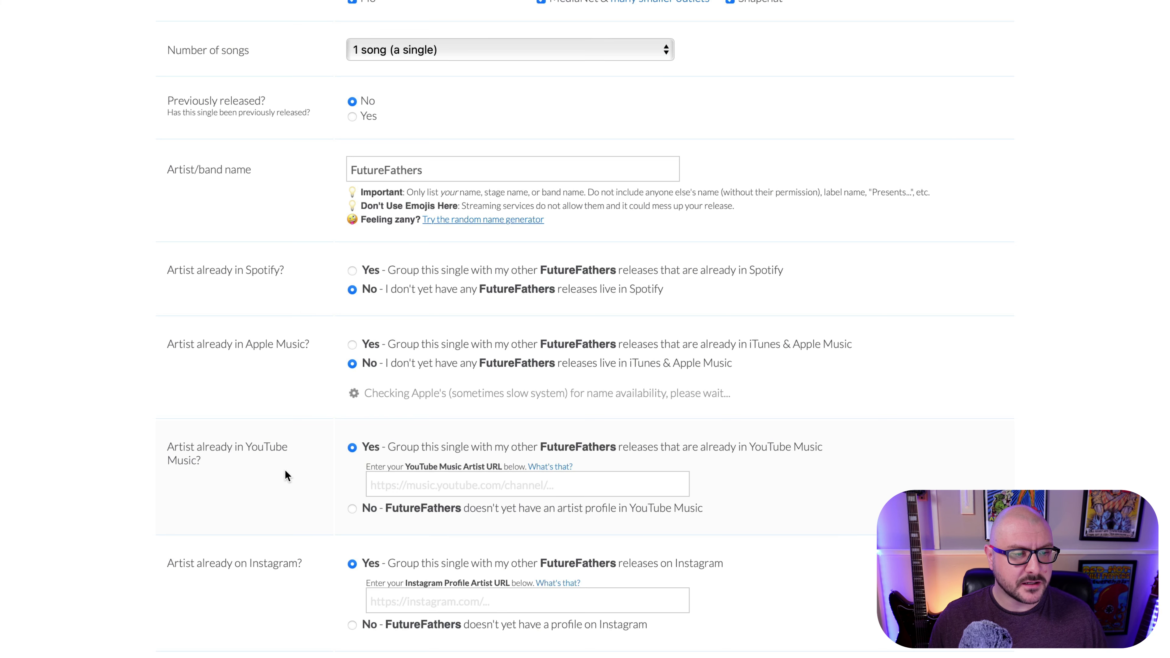
{"action": "left_click", "coordinate": [352, 508]}
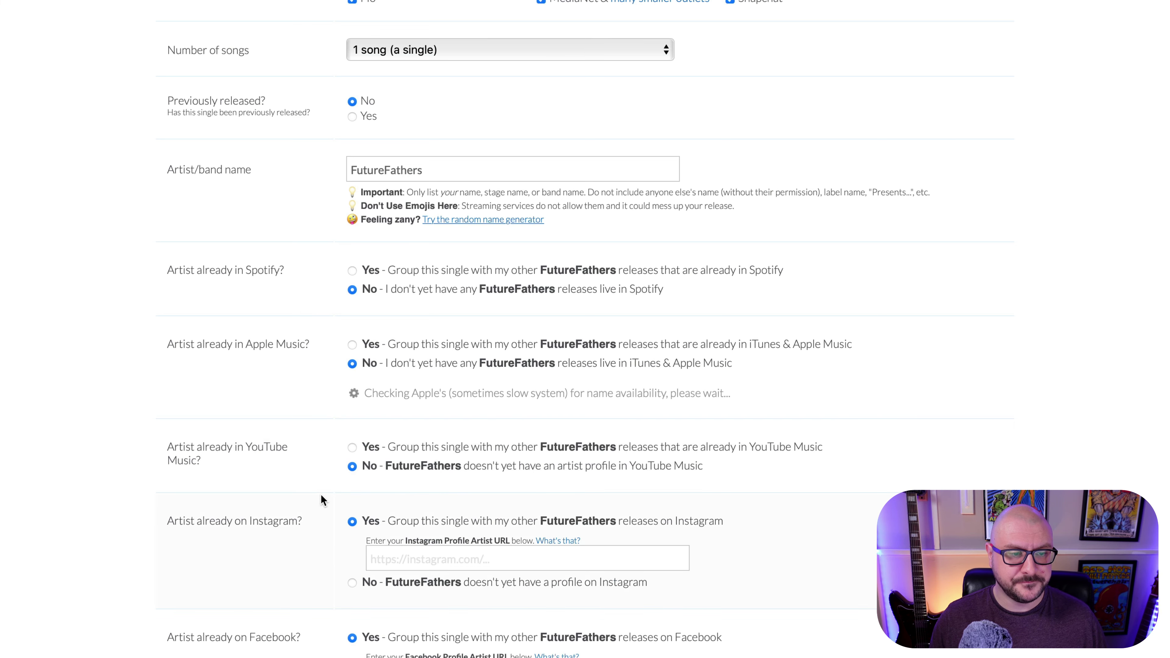
{"action": "scroll", "coordinate": [318, 492], "scroll_direction": "down", "scroll_amount": 3}
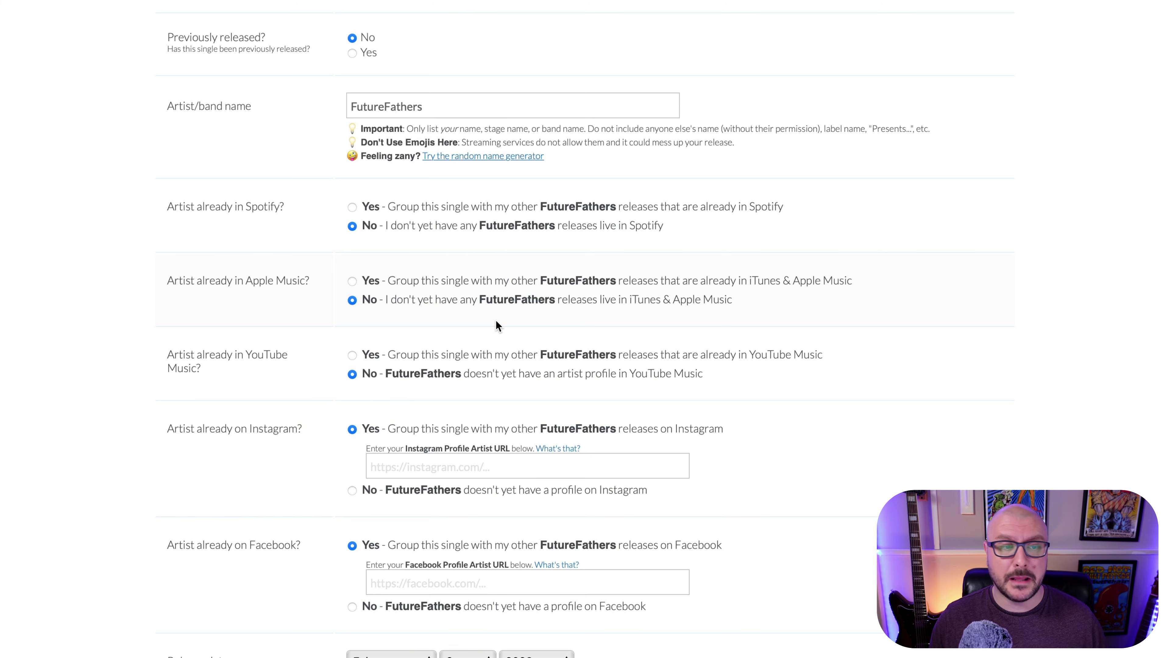
{"action": "left_click", "coordinate": [352, 491]}
{"action": "scroll", "coordinate": [276, 491], "scroll_direction": "down", "scroll_amount": 2}
Answer No for Facebook and review the February 6, 2023 date and Wiredrawn Records label
{"action": "left_click", "coordinate": [351, 473]}
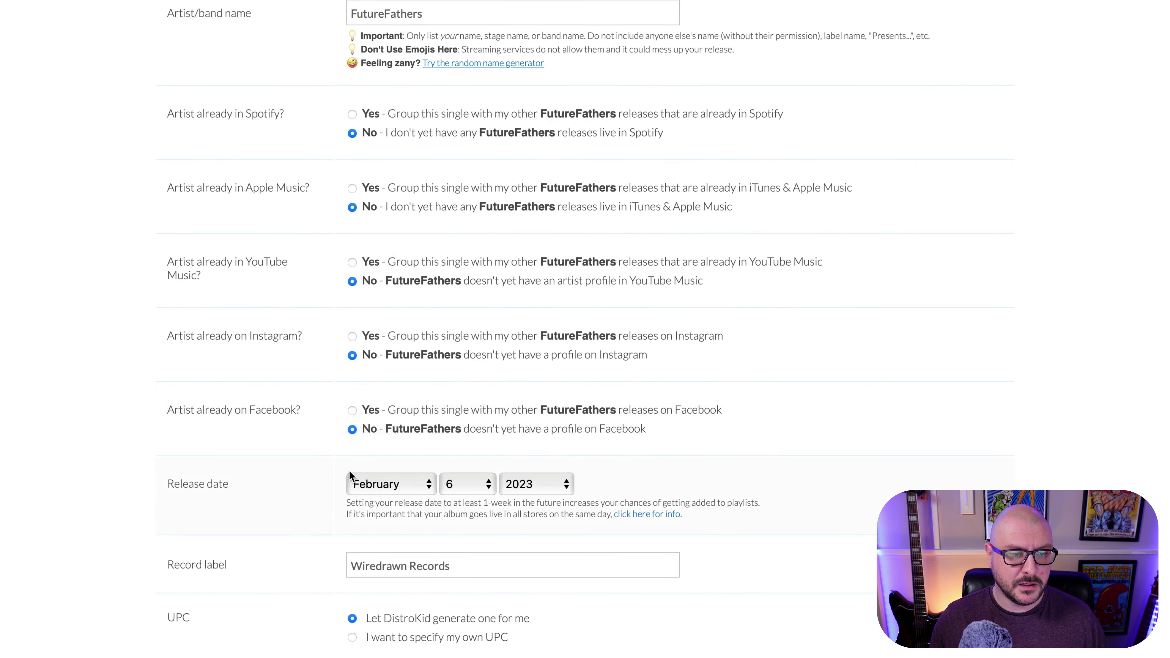
{"action": "scroll", "coordinate": [268, 466], "scroll_direction": "down", "scroll_amount": 1}
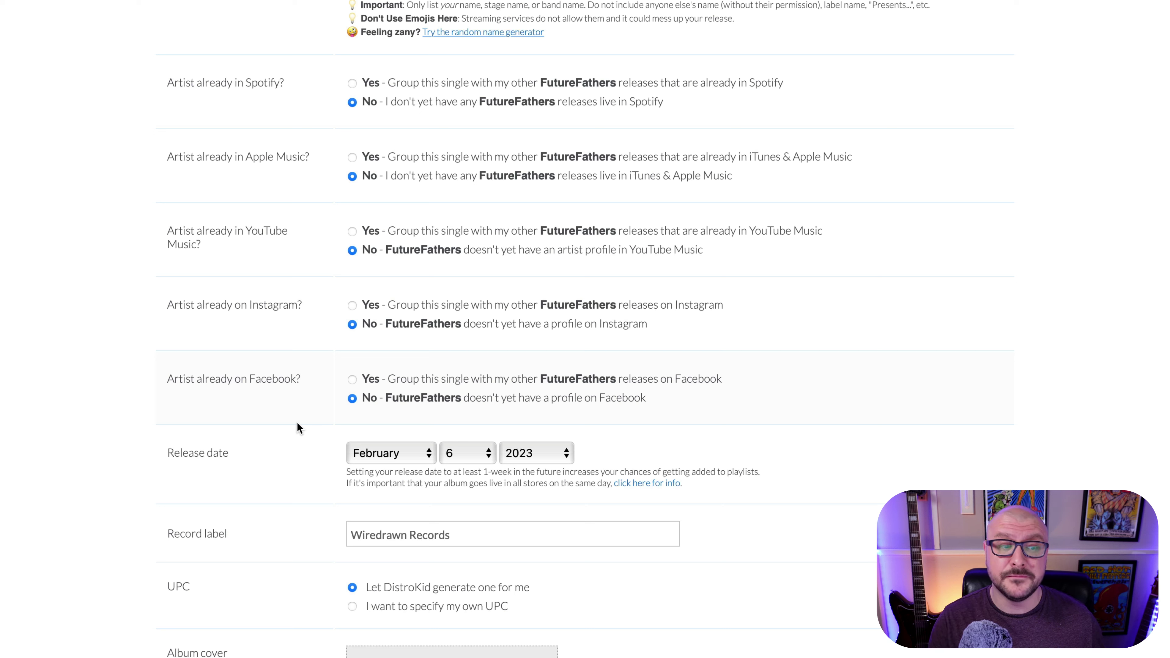
{"action": "scroll", "coordinate": [114, 484], "scroll_direction": "down", "scroll_amount": 2}
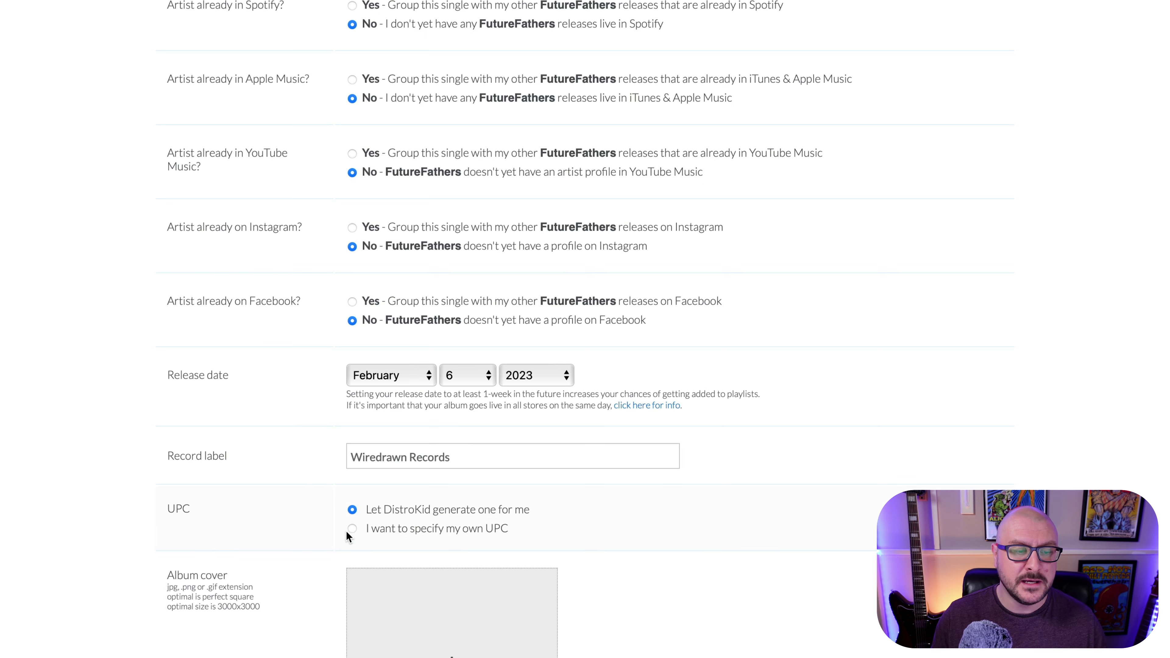
{"action": "left_click", "coordinate": [353, 526]}
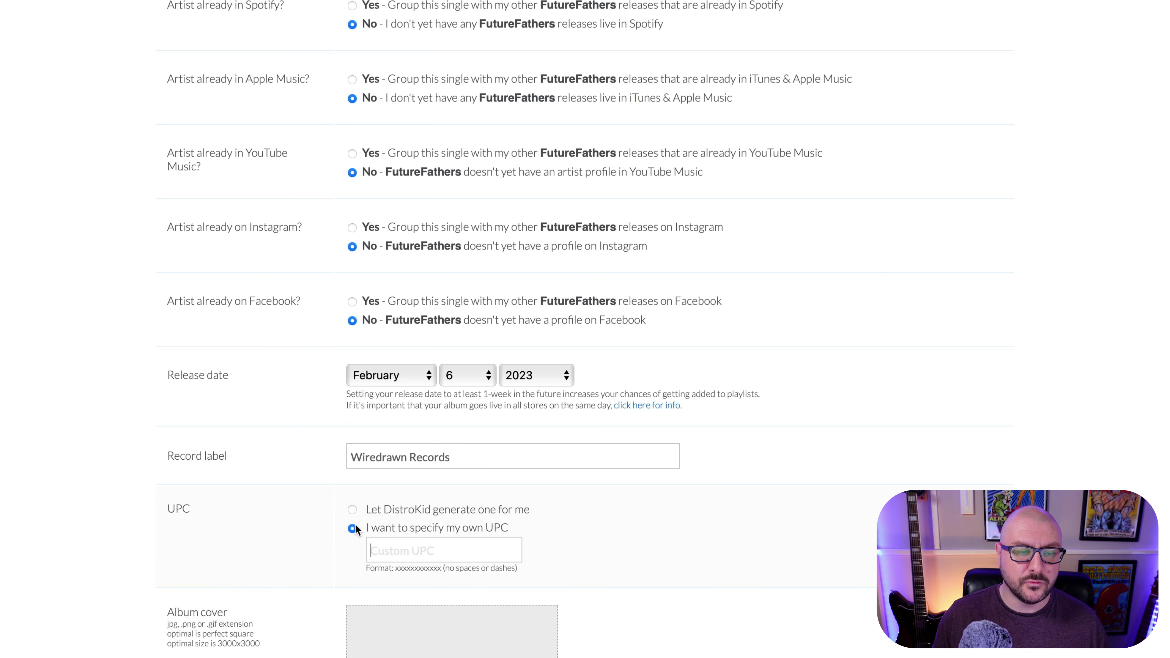
{"action": "left_click", "coordinate": [353, 508]}
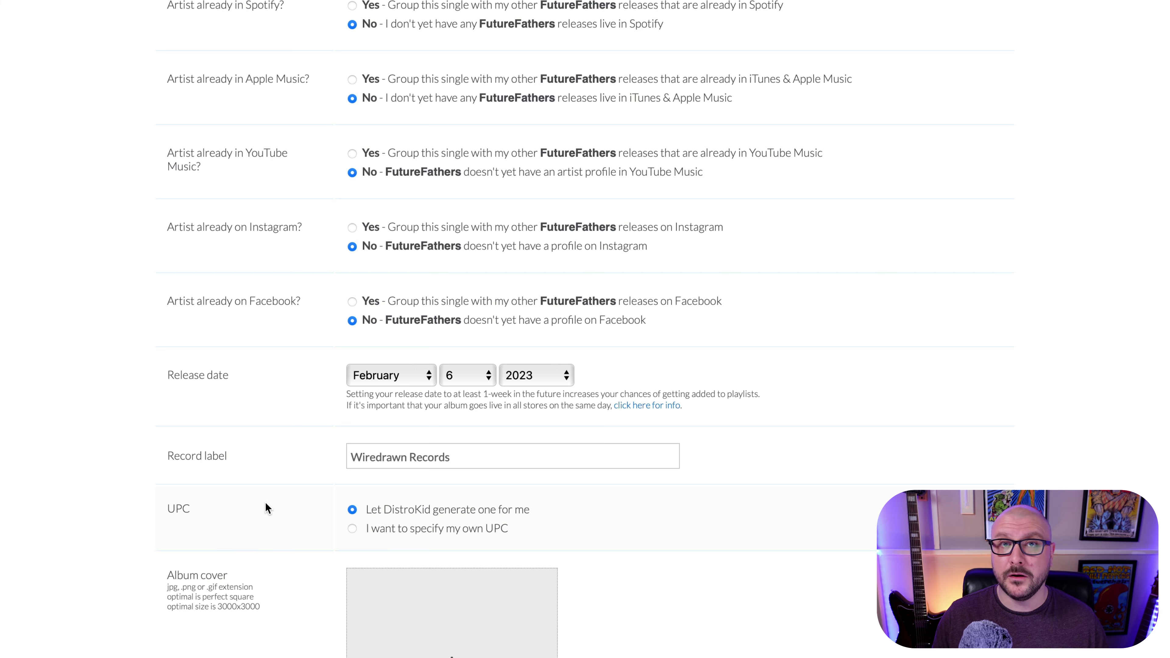
{"action": "scroll", "coordinate": [266, 504], "scroll_direction": "down", "scroll_amount": 7}
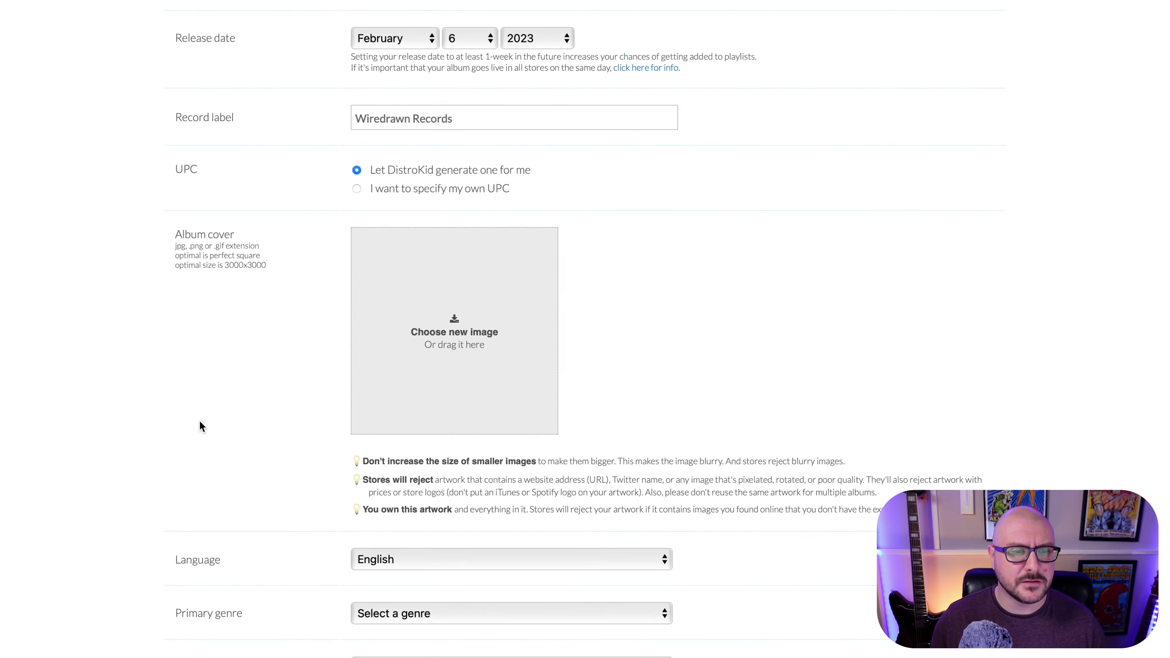
Upload 'Over Verona - FutureFathers.jpg' from Desktop > FUTURE FATHERS as the cover art
{"action": "left_click", "coordinate": [471, 329]}
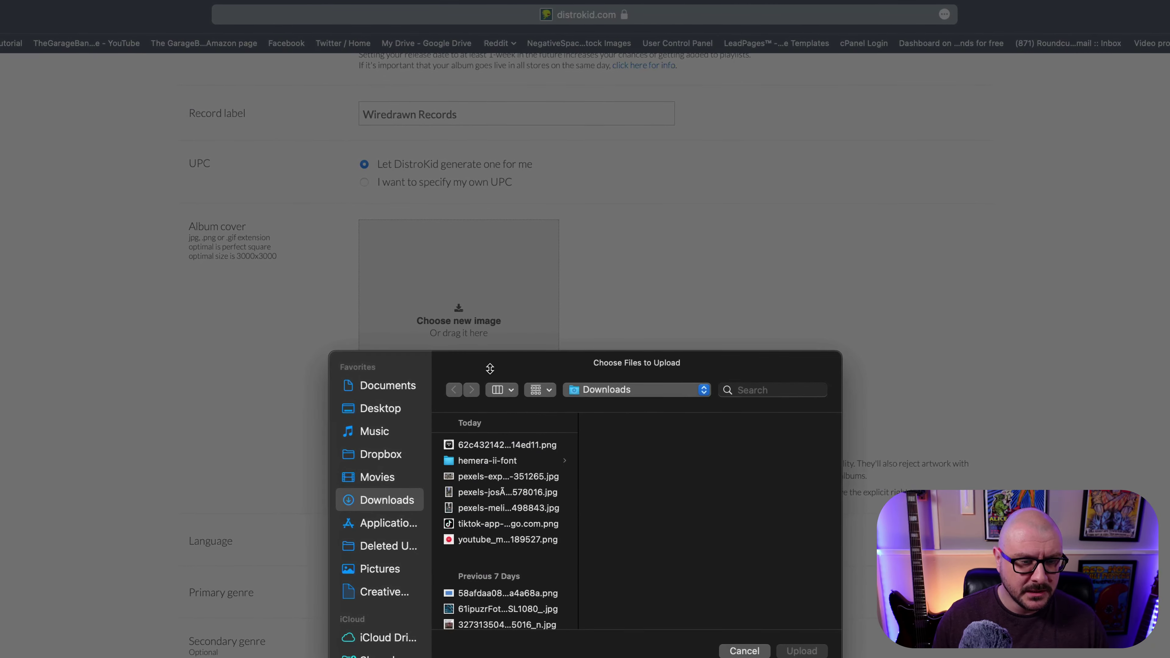
{"action": "left_click", "coordinate": [400, 407]}
{"action": "left_click", "coordinate": [530, 472]}
{"action": "left_click", "coordinate": [682, 425]}
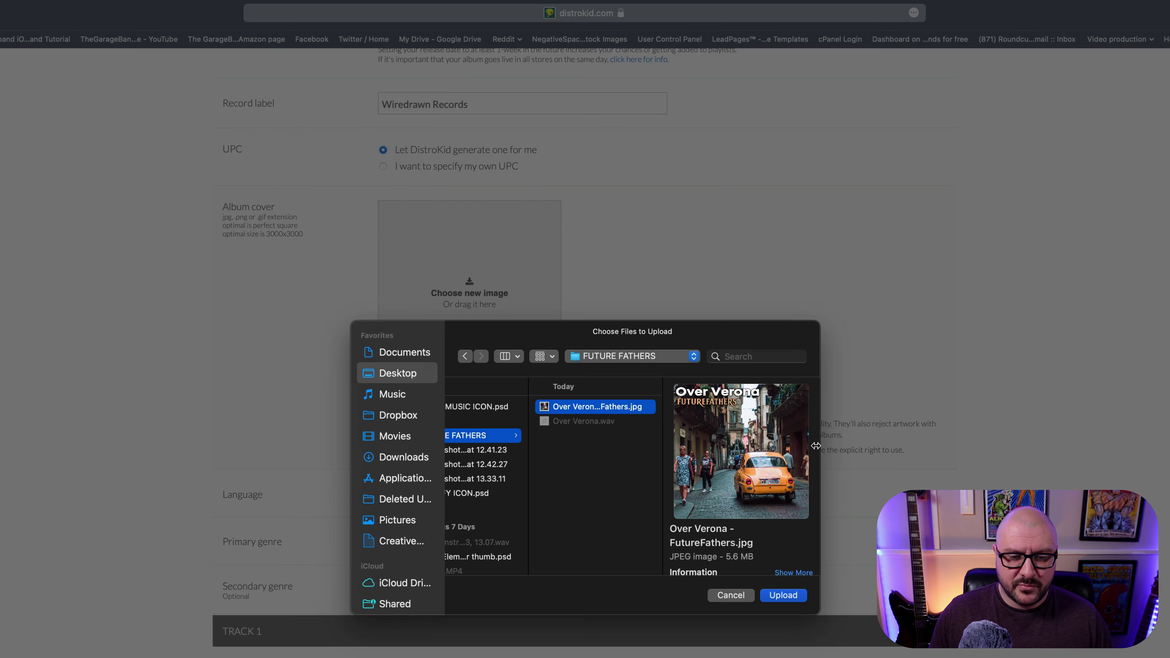
{"action": "left_click", "coordinate": [789, 596]}
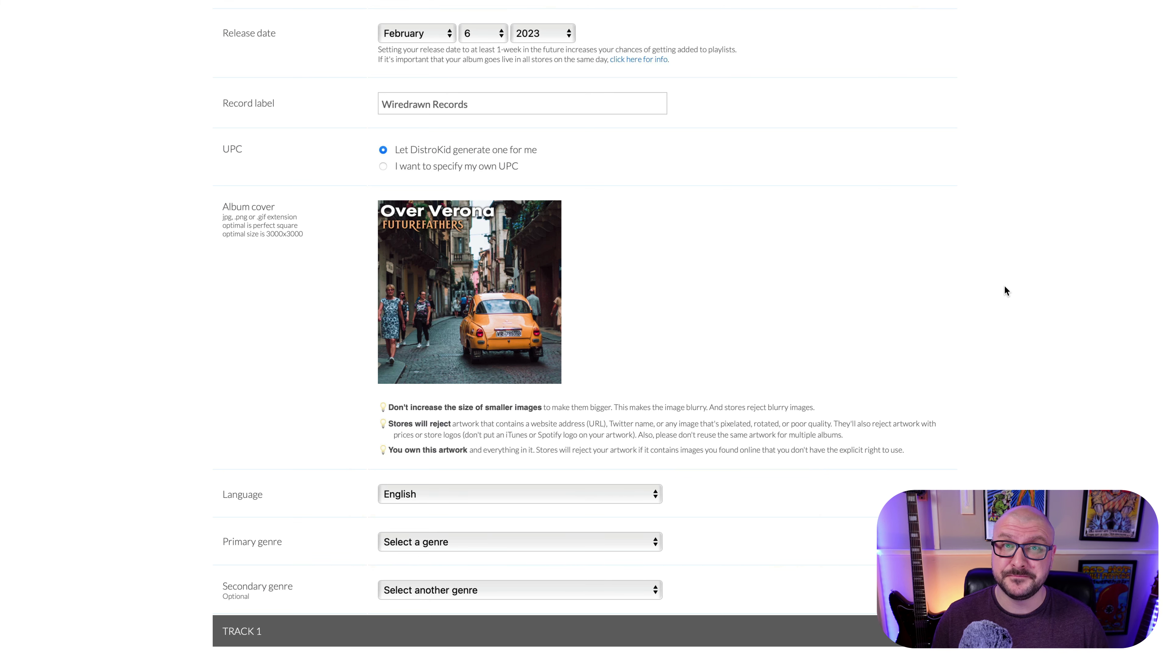
Keep English as the release language
{"action": "scroll", "coordinate": [1007, 288], "scroll_direction": "down", "scroll_amount": 3}
{"action": "left_click", "coordinate": [594, 353]}
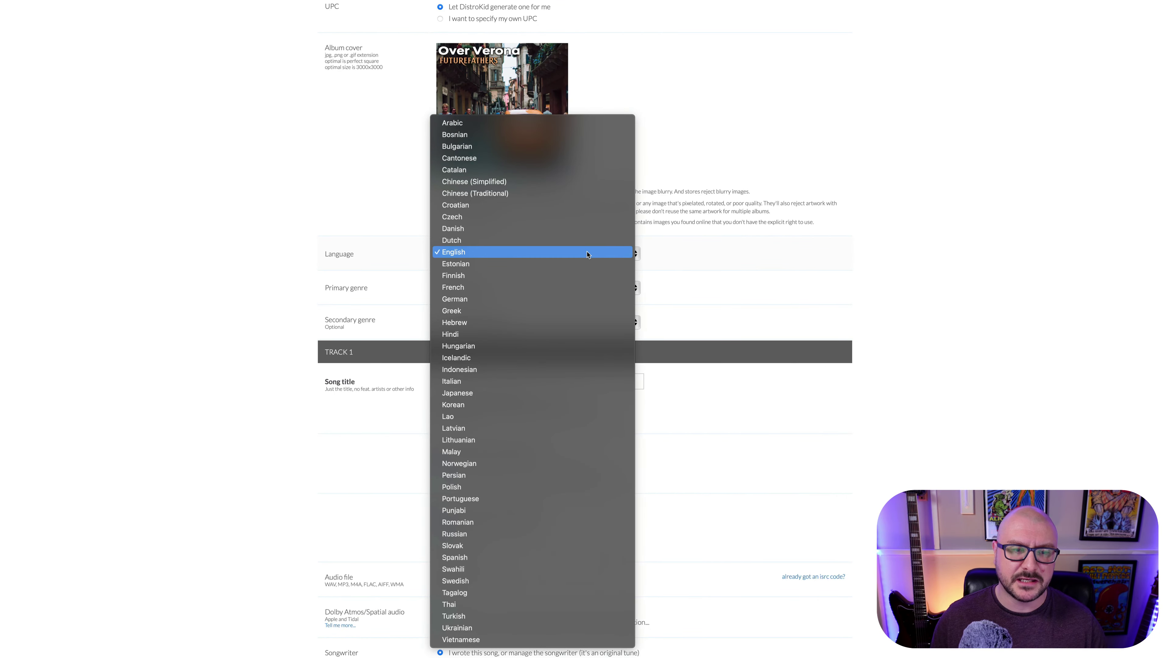
{"action": "left_click", "coordinate": [587, 254]}
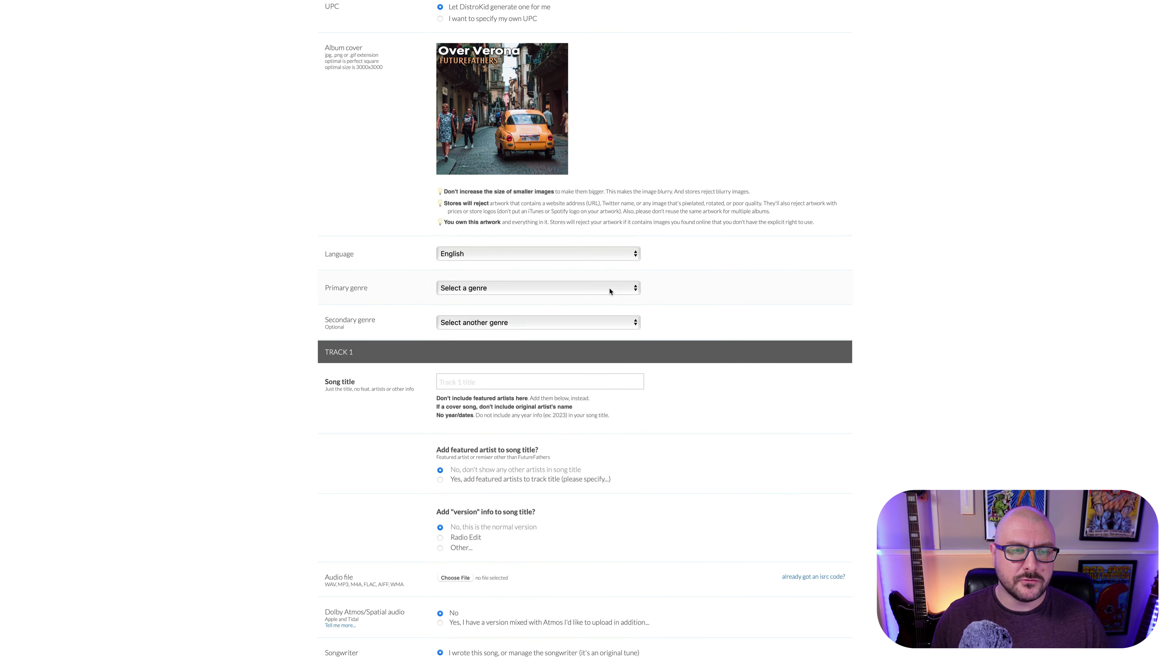
Set both the primary and secondary genre to Alternative
{"action": "left_click", "coordinate": [610, 289]}
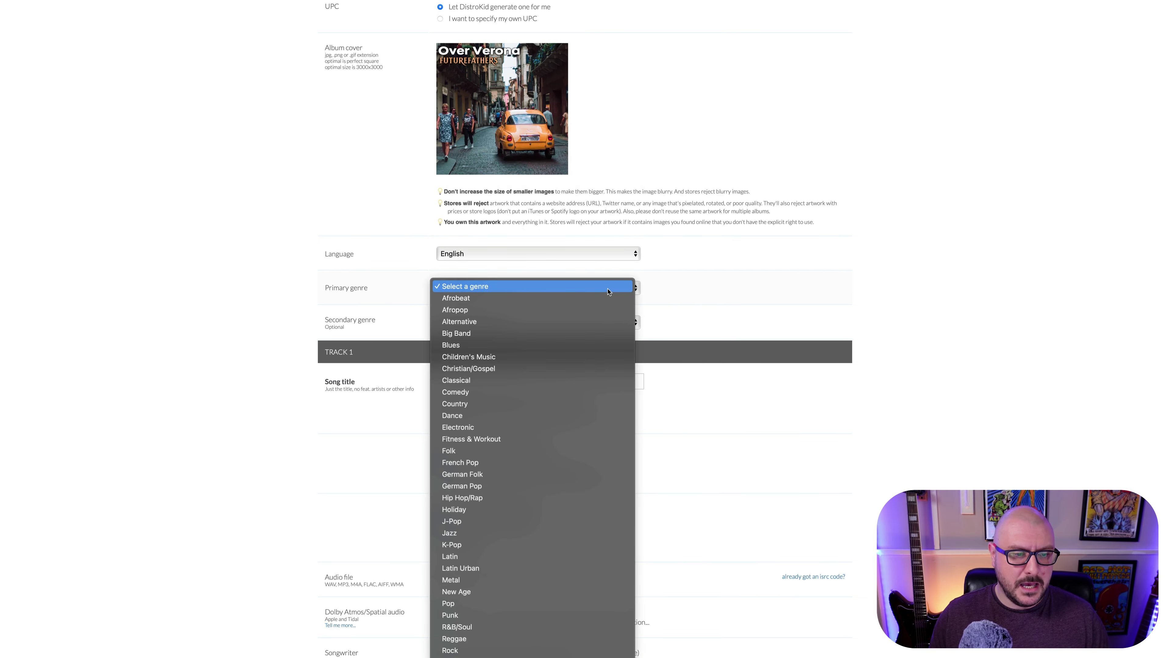
{"action": "scroll", "coordinate": [601, 345], "scroll_direction": "down", "scroll_amount": 2}
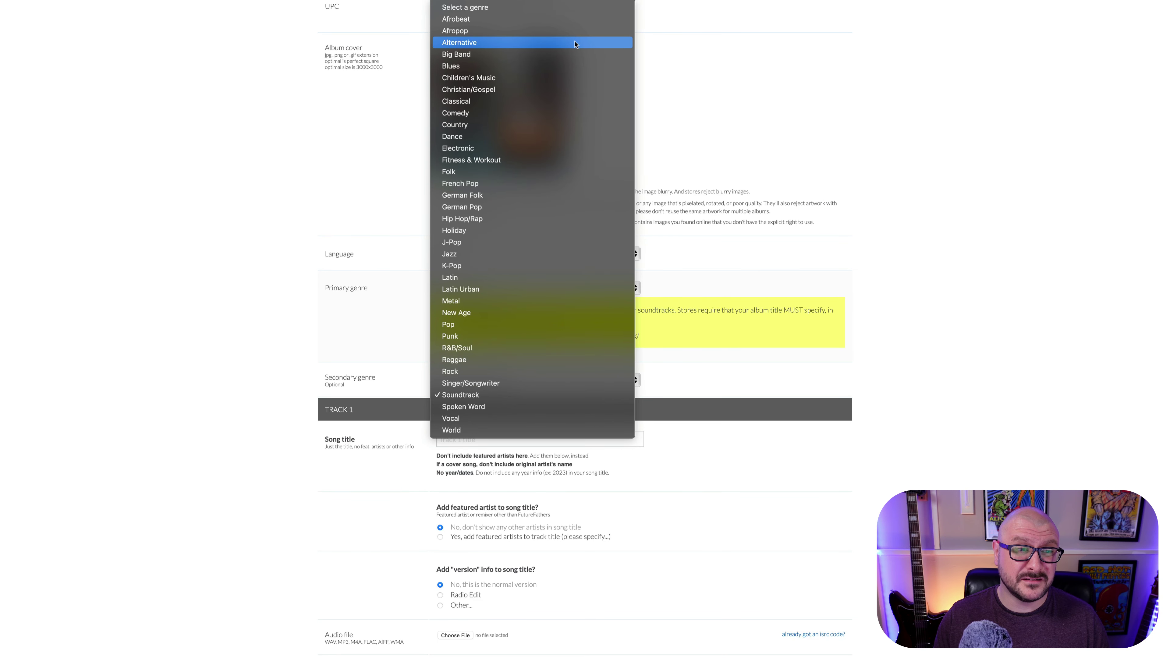
{"action": "left_click", "coordinate": [575, 43]}
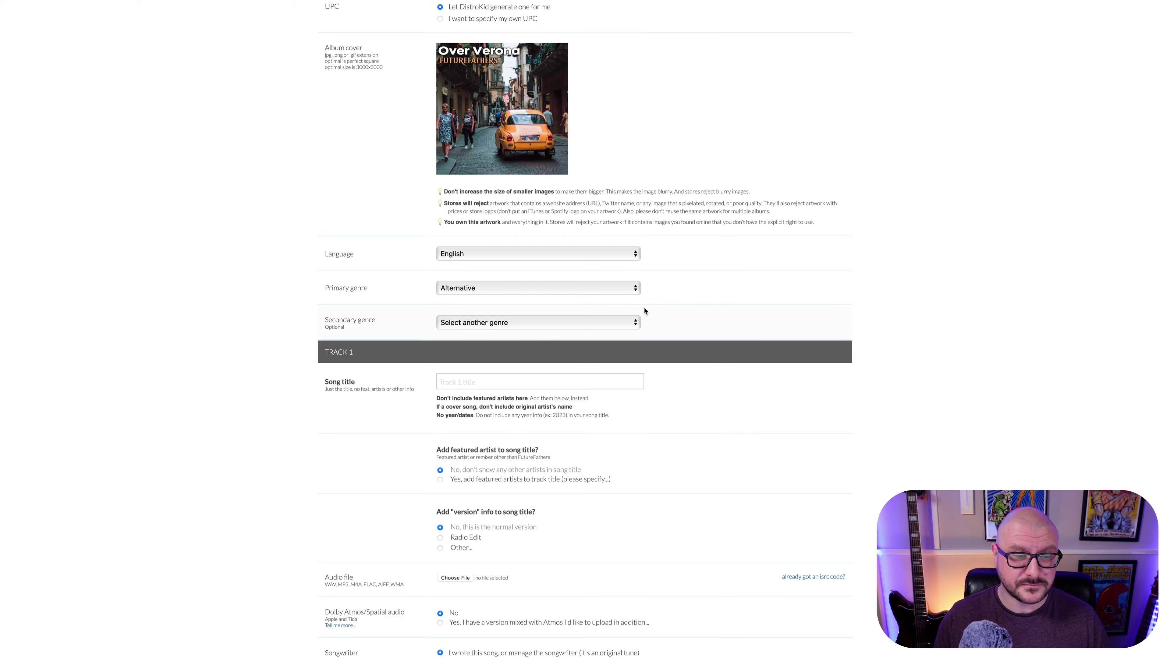
{"action": "left_click", "coordinate": [593, 321]}
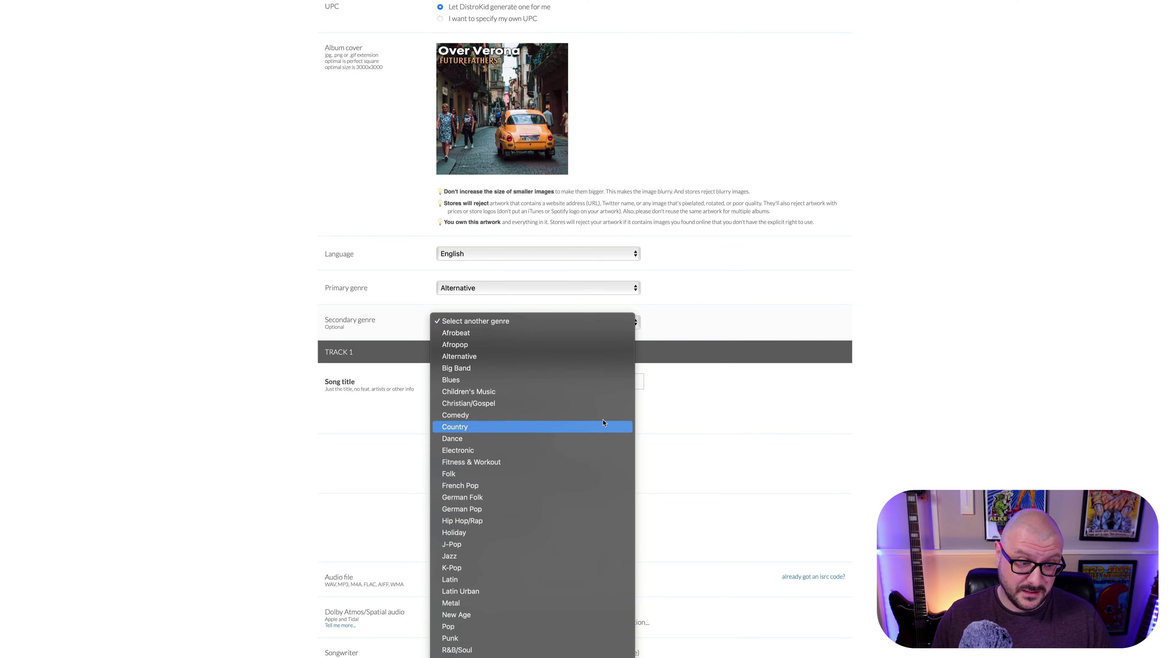
{"action": "left_click", "coordinate": [602, 360]}
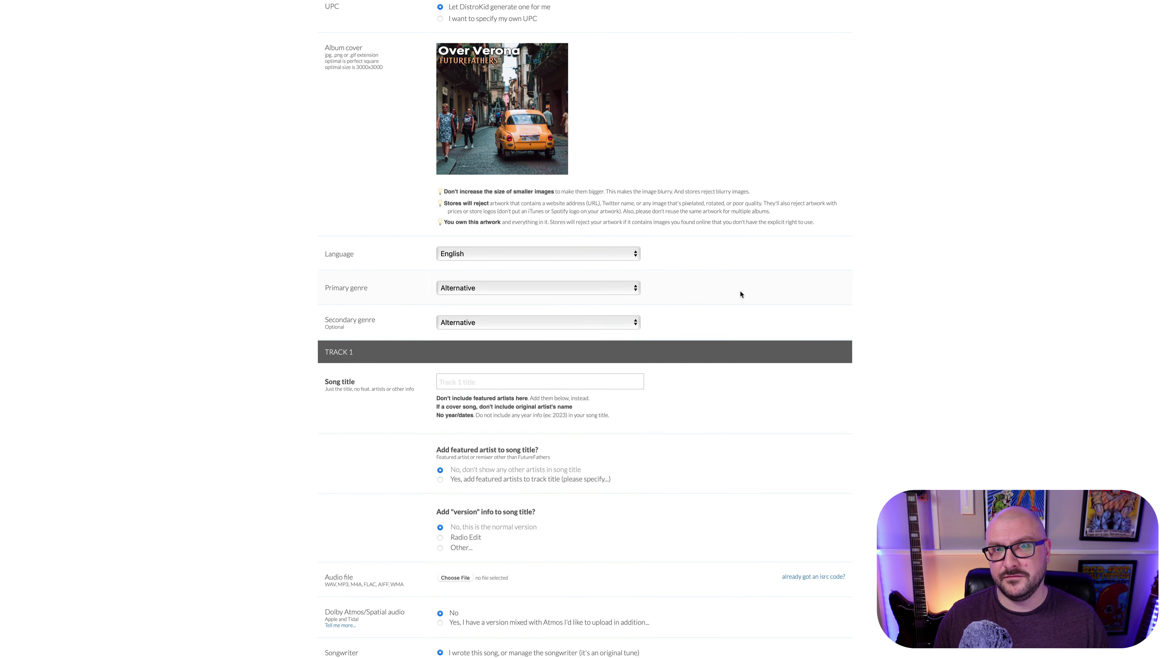
Enter 'Over Verona' as the Track 1 song title
{"action": "scroll", "coordinate": [741, 295], "scroll_direction": "down", "scroll_amount": 3}
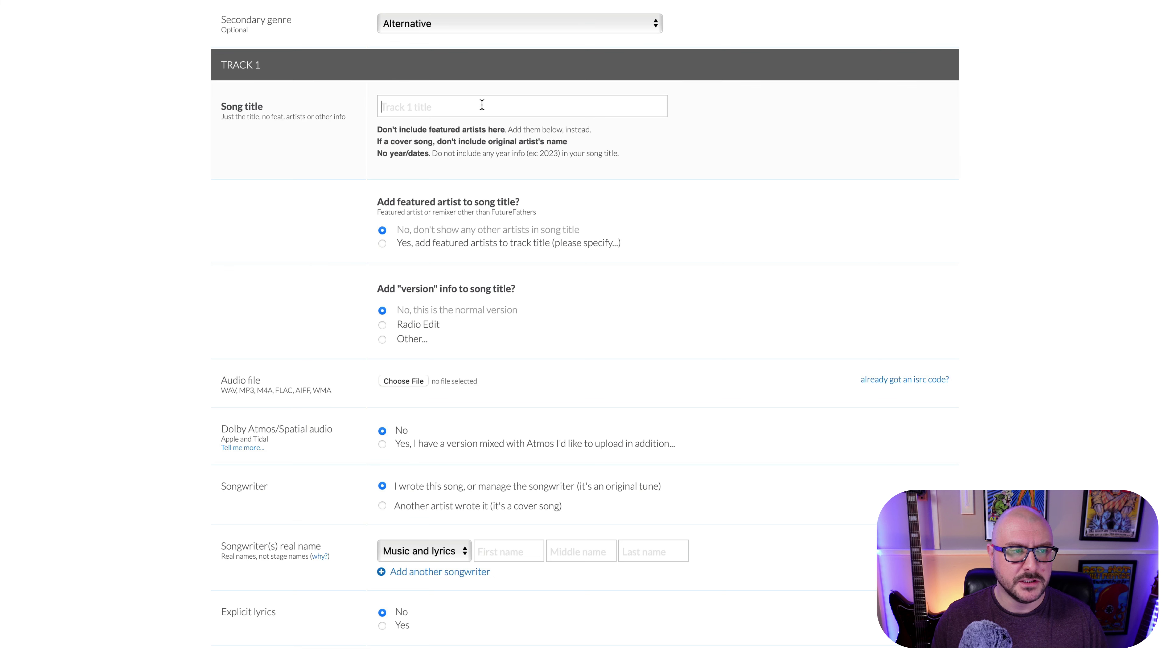
{"action": "type", "text": "Over Verona"}
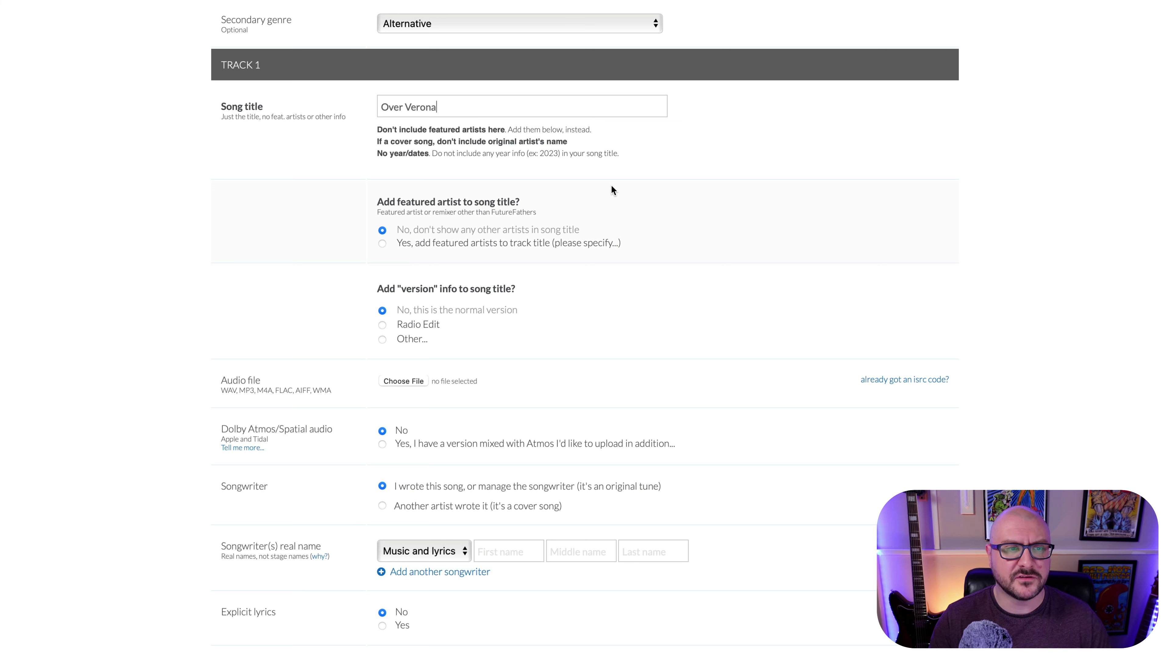
{"action": "scroll", "coordinate": [612, 187], "scroll_direction": "down", "scroll_amount": 3}
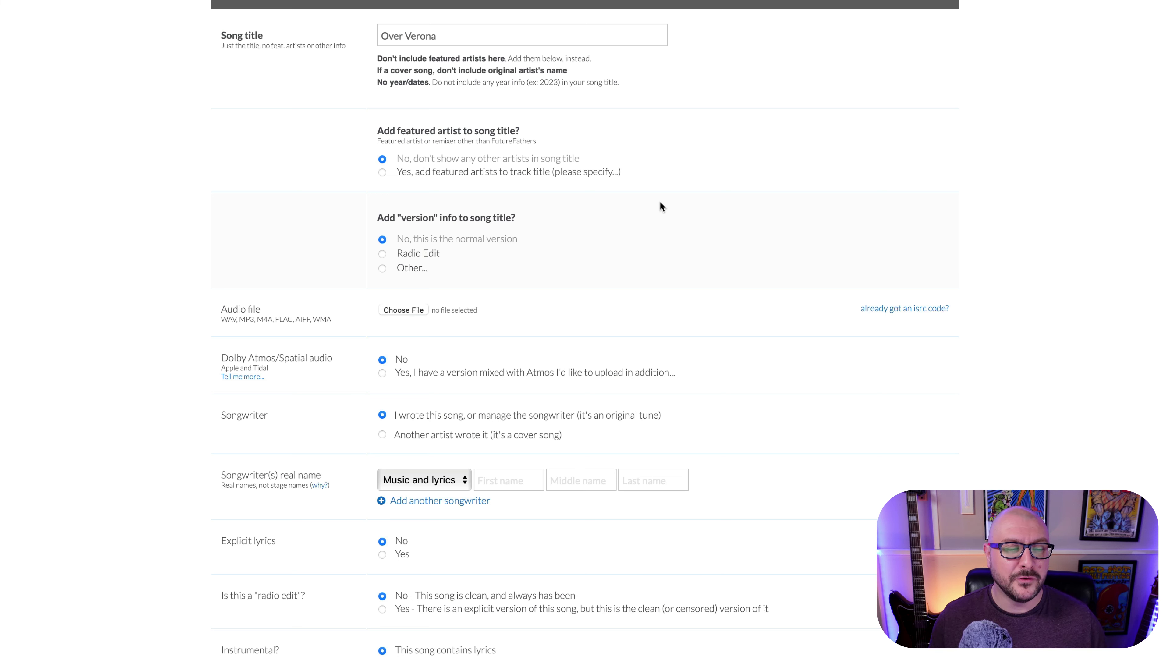
{"action": "left_click", "coordinate": [382, 254]}
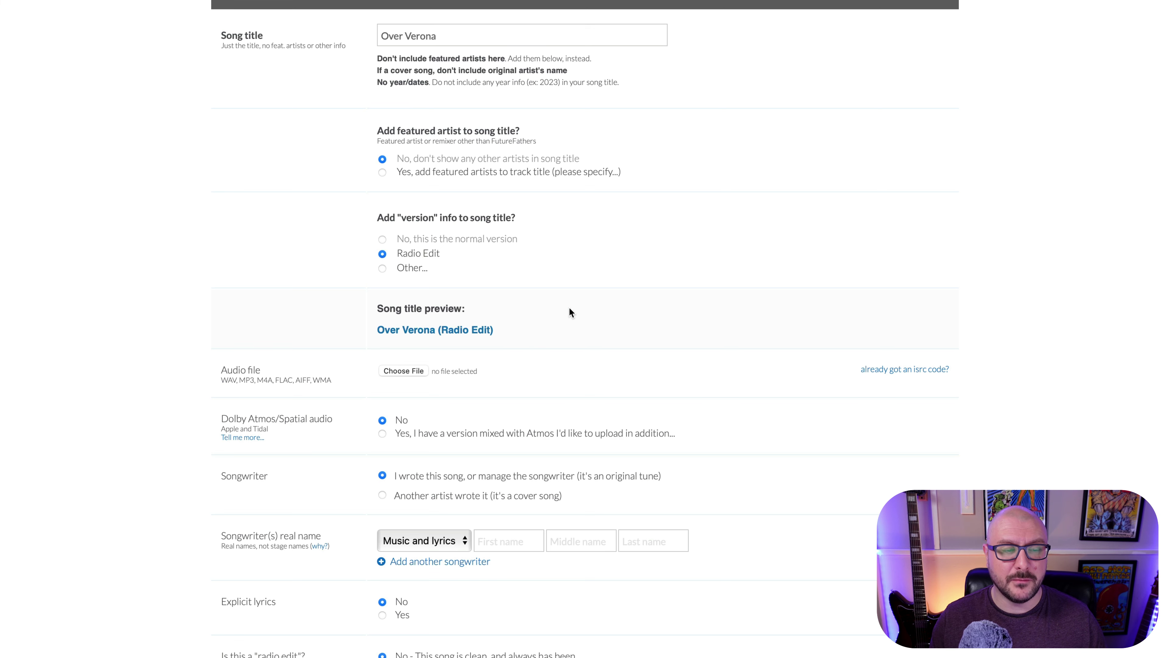
{"action": "left_click", "coordinate": [381, 239]}
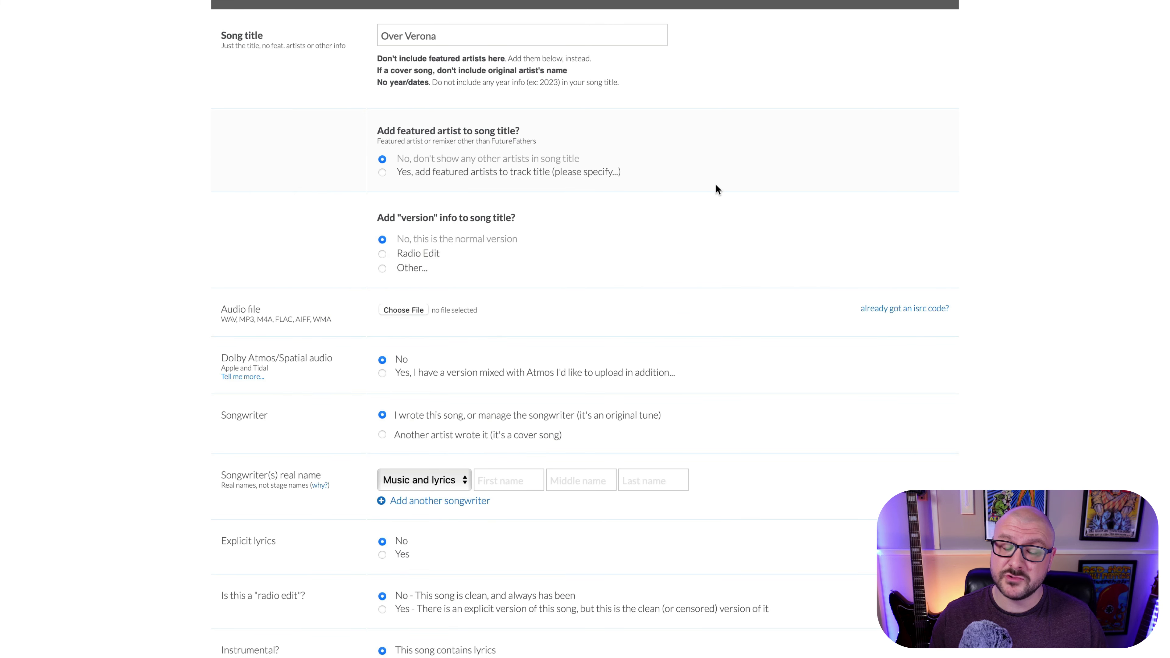
{"action": "scroll", "coordinate": [594, 224], "scroll_direction": "down", "scroll_amount": 3}
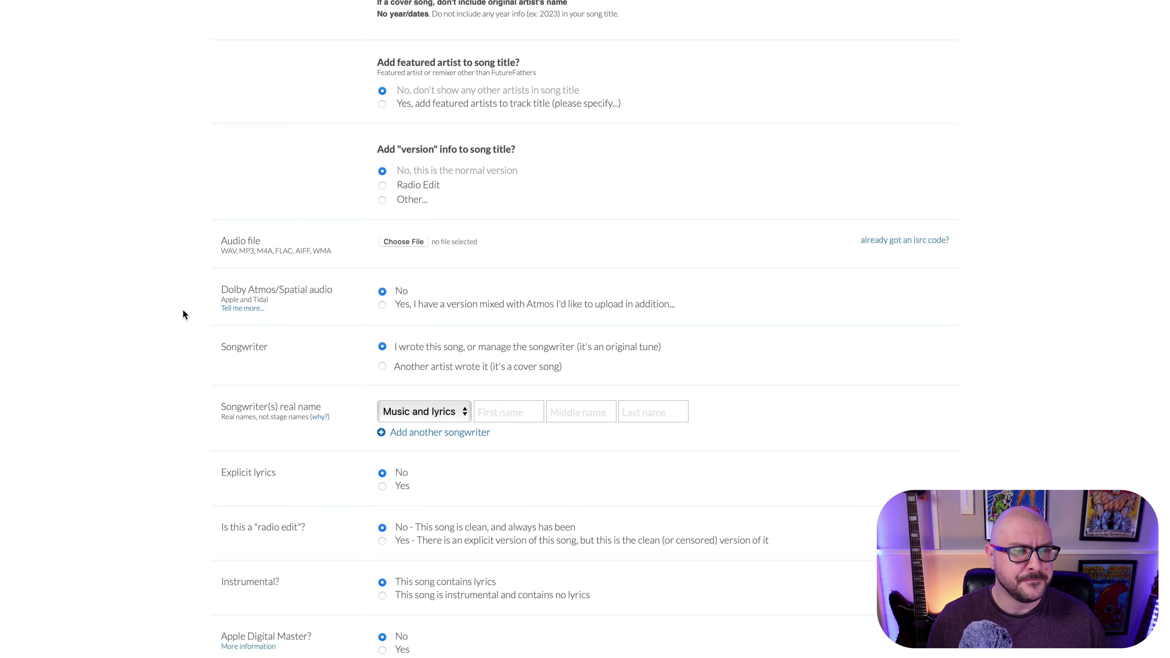
Choose and upload 'Over Verona.wav' as the Track 1 audio file
{"action": "left_click", "coordinate": [405, 242]}
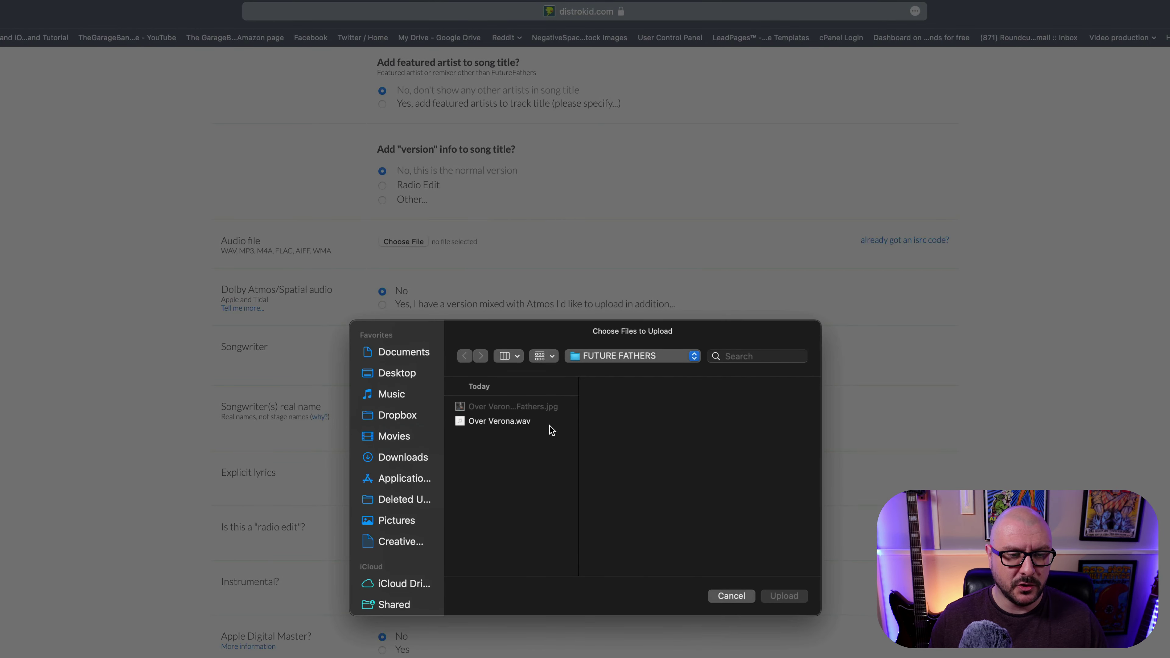
{"action": "left_click", "coordinate": [551, 421]}
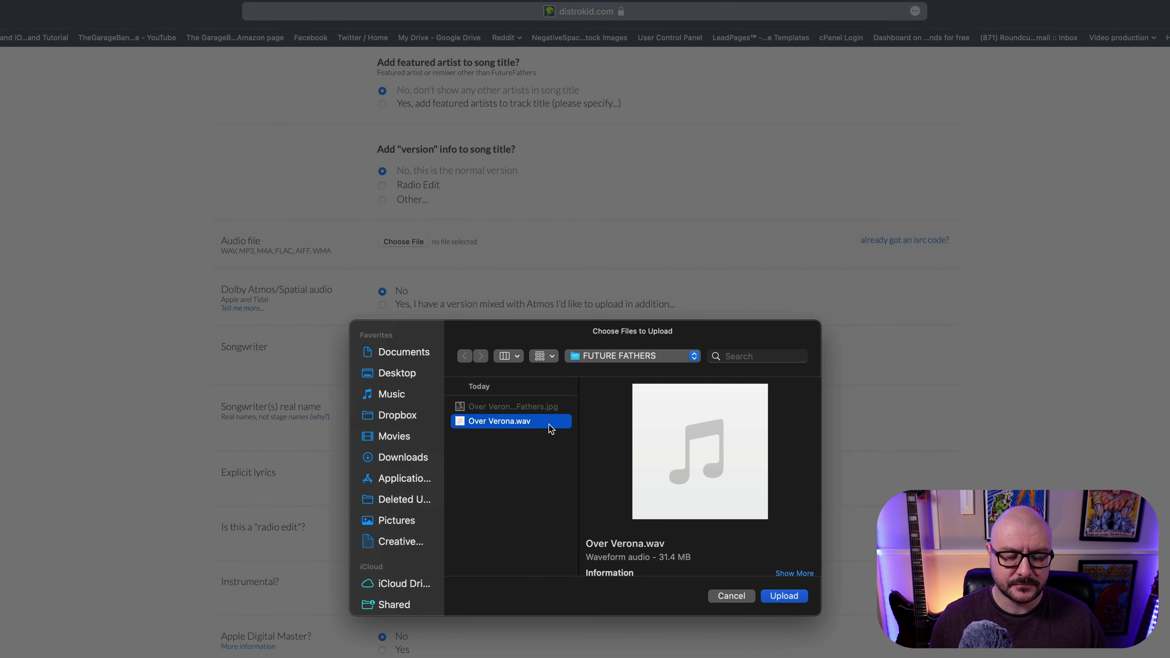
{"action": "left_click", "coordinate": [786, 599]}
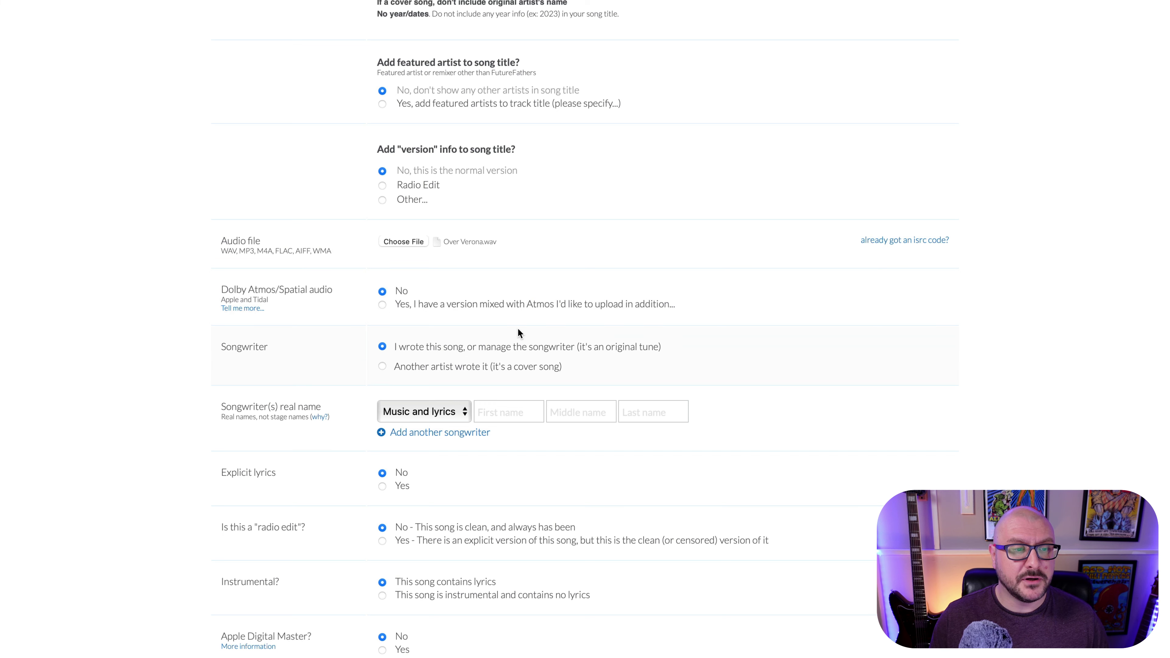
{"action": "left_click", "coordinate": [383, 304]}
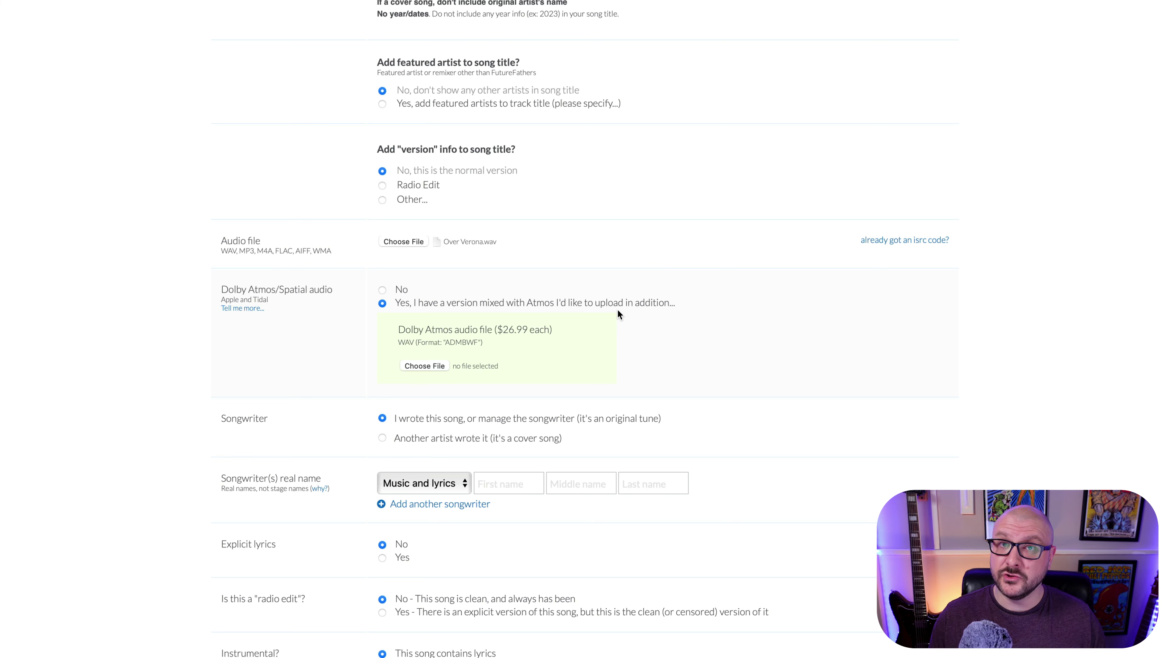
{"action": "left_click", "coordinate": [382, 290]}
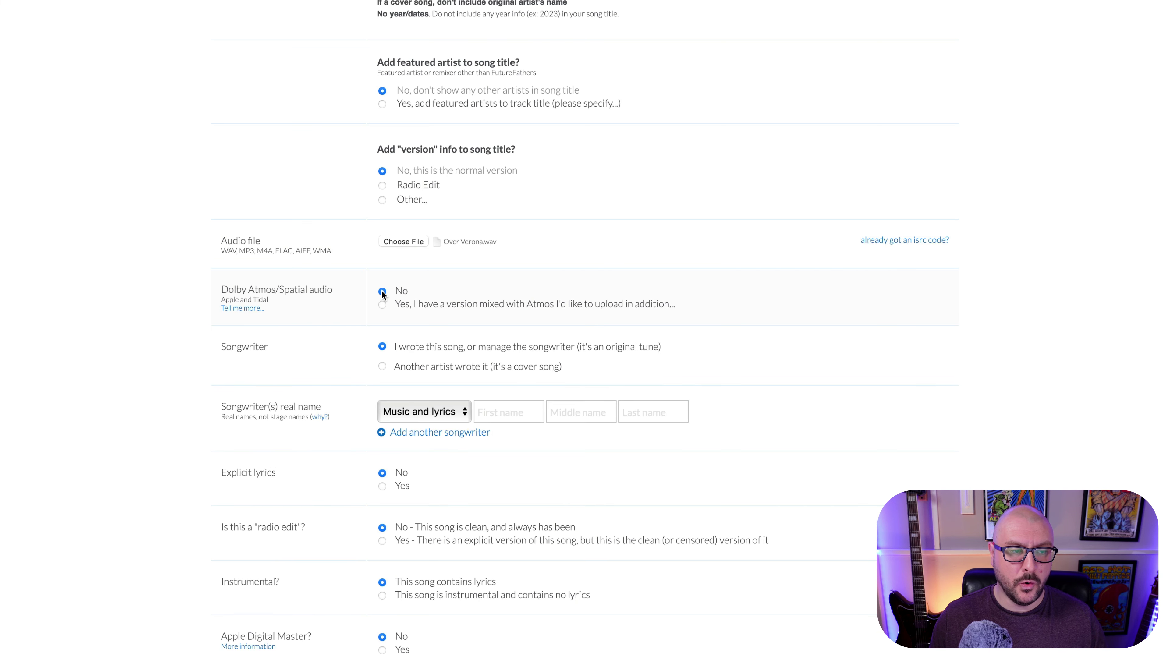
{"action": "scroll", "coordinate": [719, 320], "scroll_direction": "down", "scroll_amount": 2}
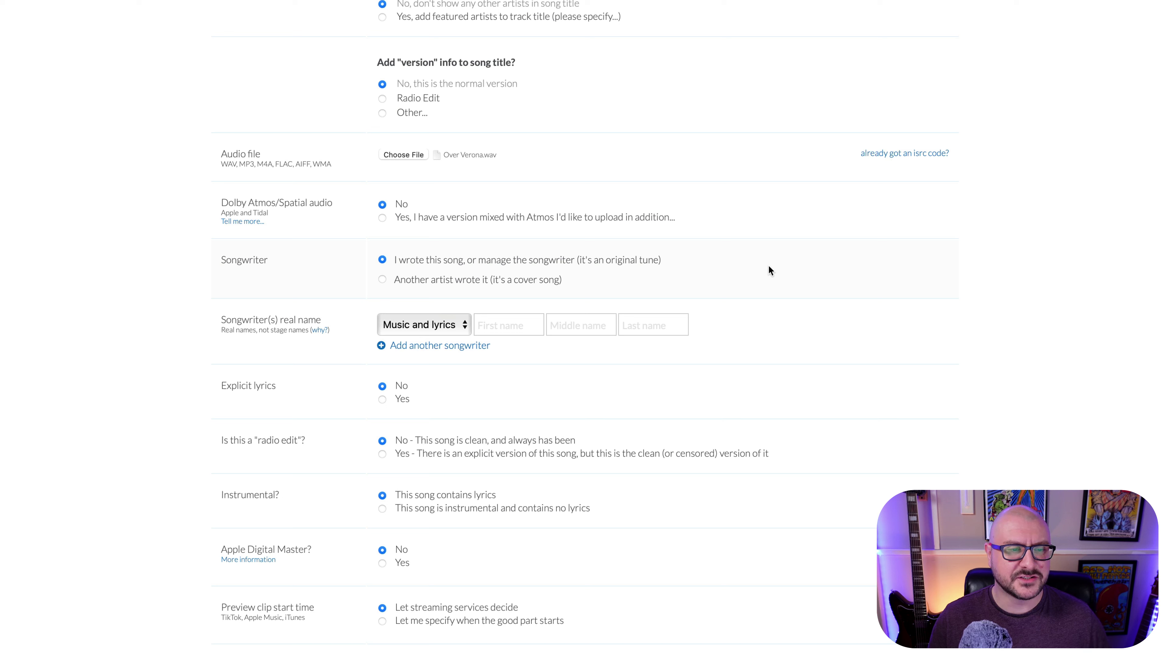
Mark the song as a cover and review the $1-per-month licensing fee and original-song fields
{"action": "left_click", "coordinate": [382, 279]}
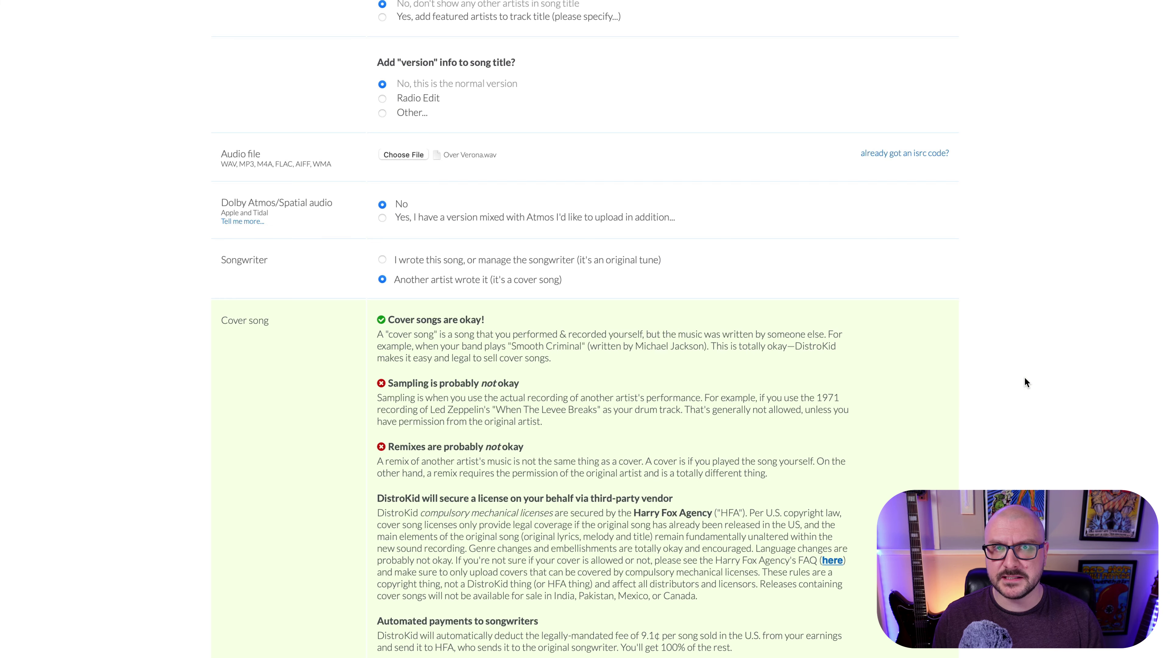
{"action": "scroll", "coordinate": [1024, 377], "scroll_direction": "down", "scroll_amount": 4}
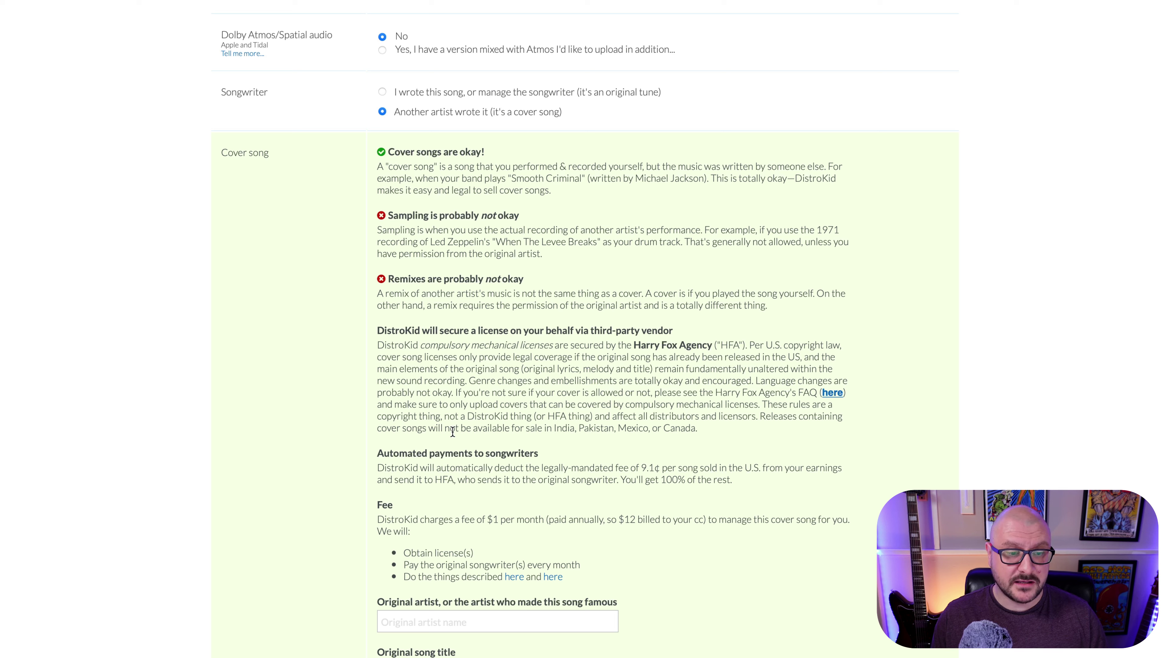
{"action": "scroll", "coordinate": [330, 485], "scroll_direction": "down", "scroll_amount": 1}
{"action": "scroll", "coordinate": [329, 486], "scroll_direction": "down", "scroll_amount": 2}
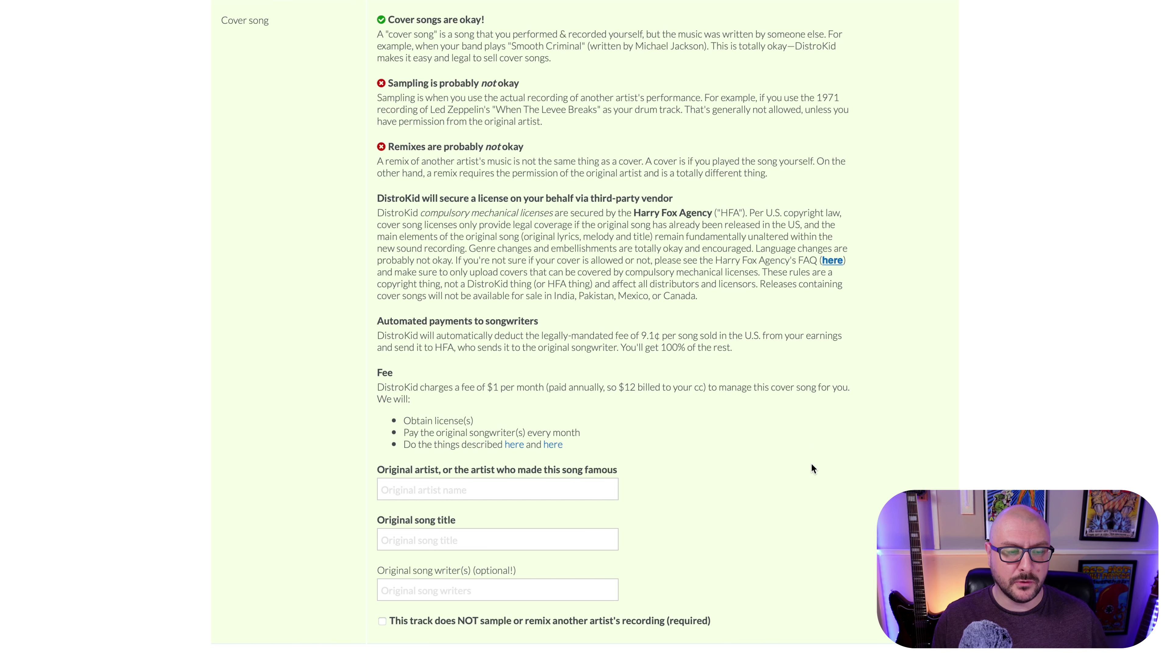
Switch to 'I wrote this song' and enter the songwriter's real first and last name
{"action": "scroll", "coordinate": [811, 468], "scroll_direction": "up", "scroll_amount": 6}
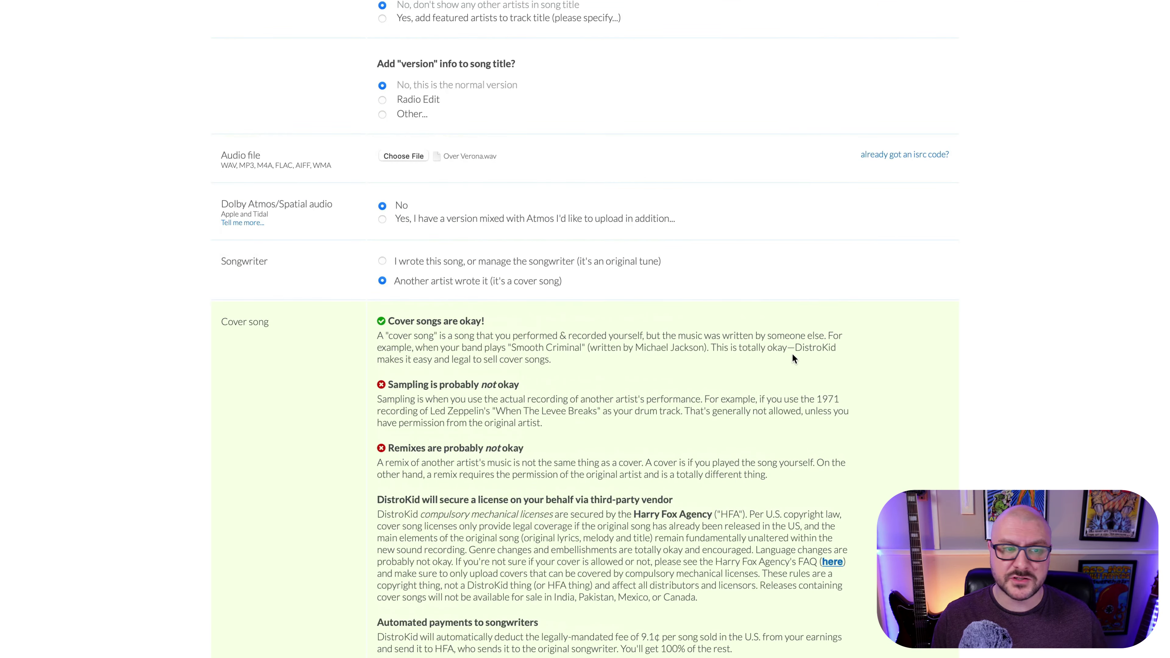
{"action": "left_click", "coordinate": [382, 261]}
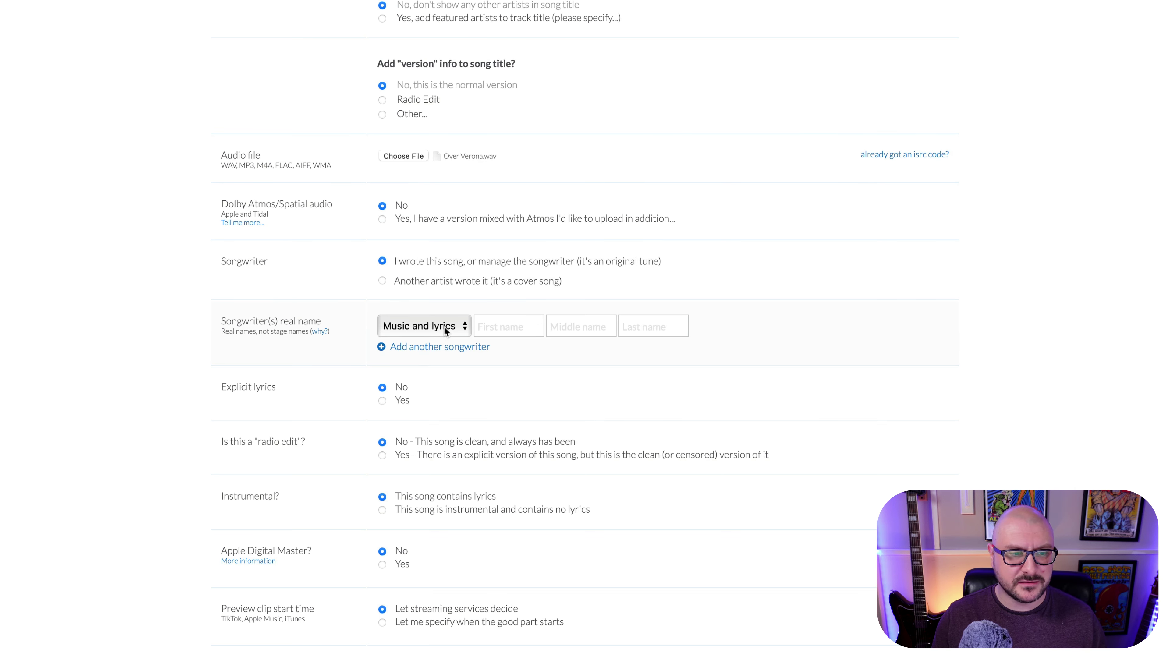
{"action": "left_click", "coordinate": [520, 318]}
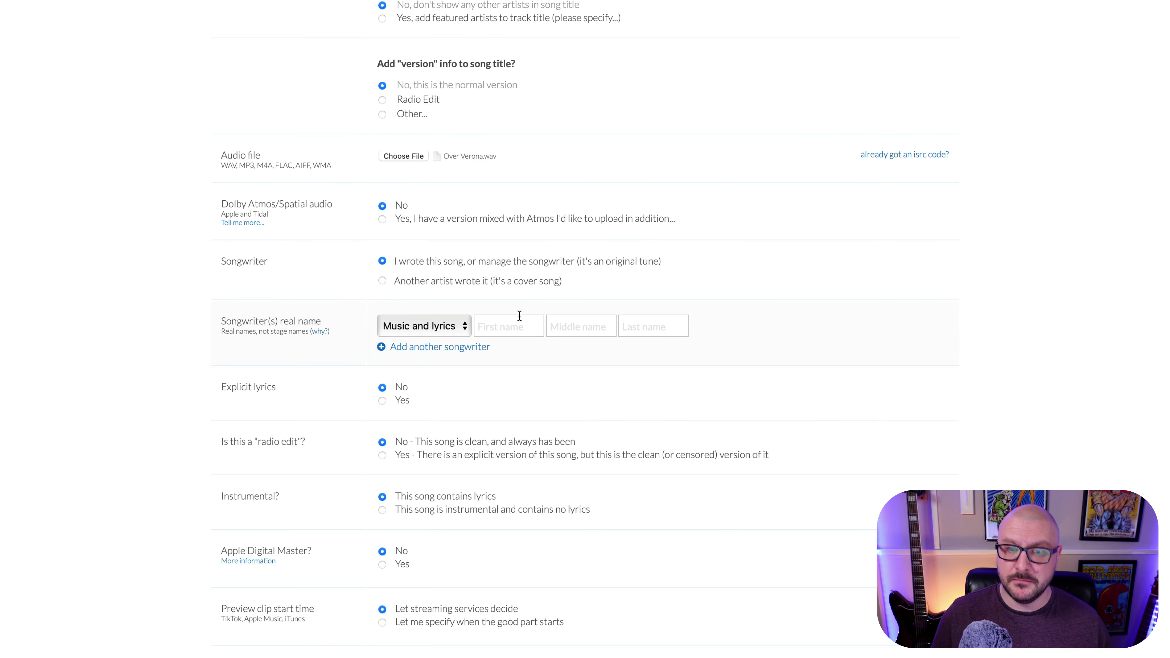
{"action": "type", "text": "Patrick"}
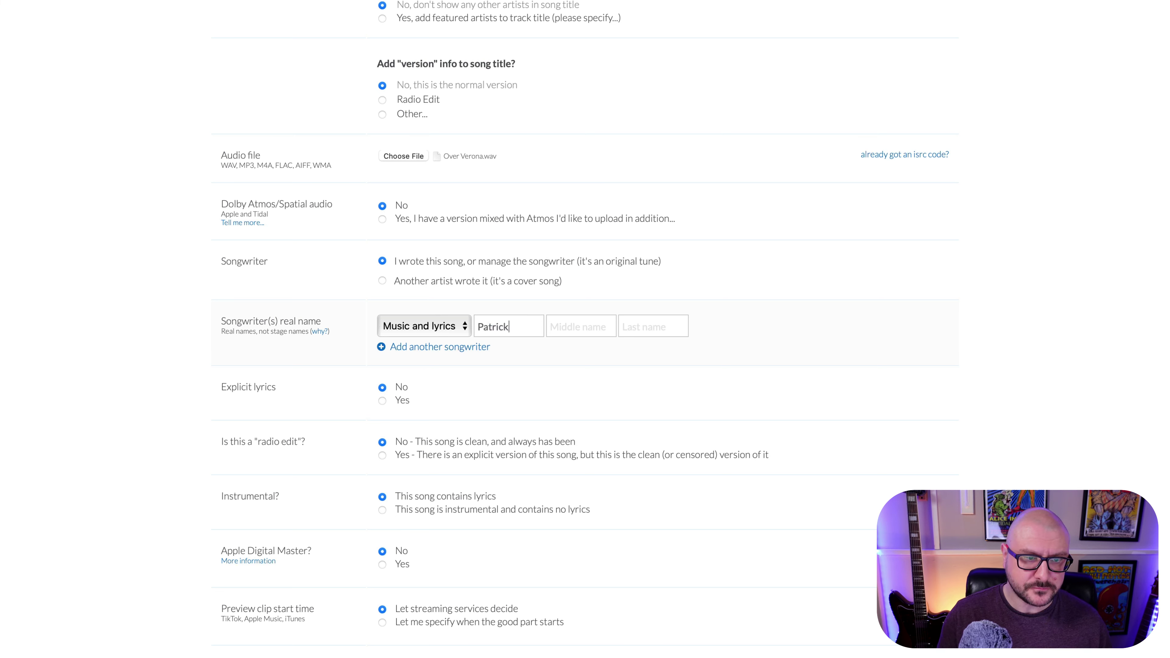
{"action": "left_click", "coordinate": [661, 326]}
{"action": "type", "text": "Baird"}
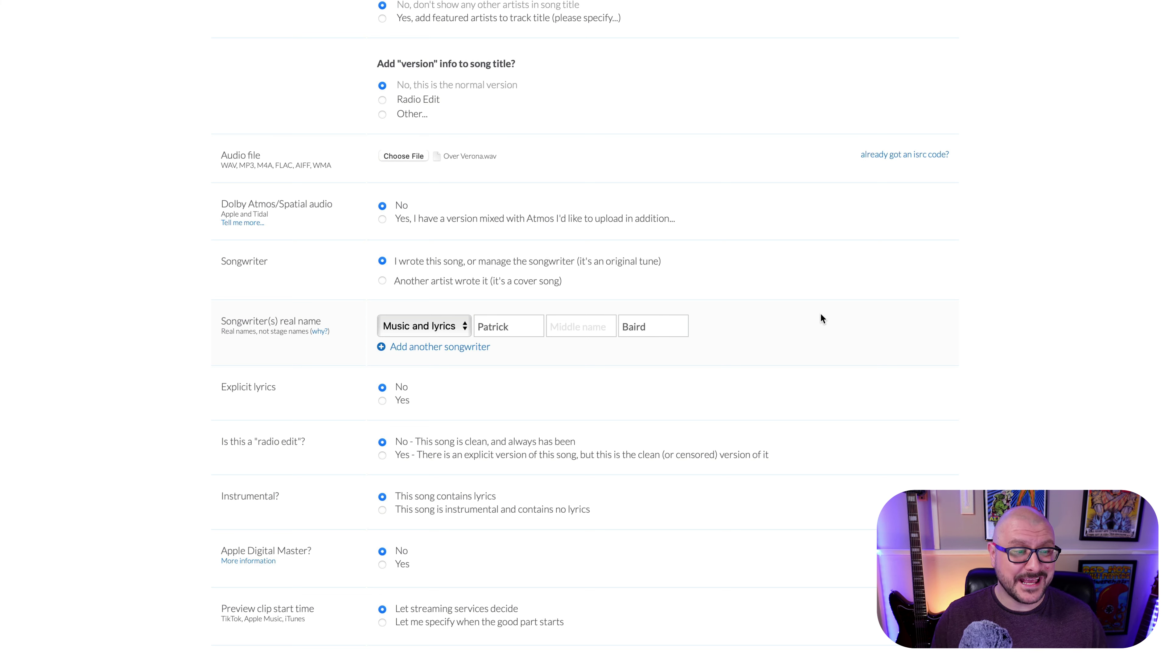
Set Explicit lyrics to No and scroll through the radio-edit and instrumental questions
{"action": "left_click", "coordinate": [383, 401]}
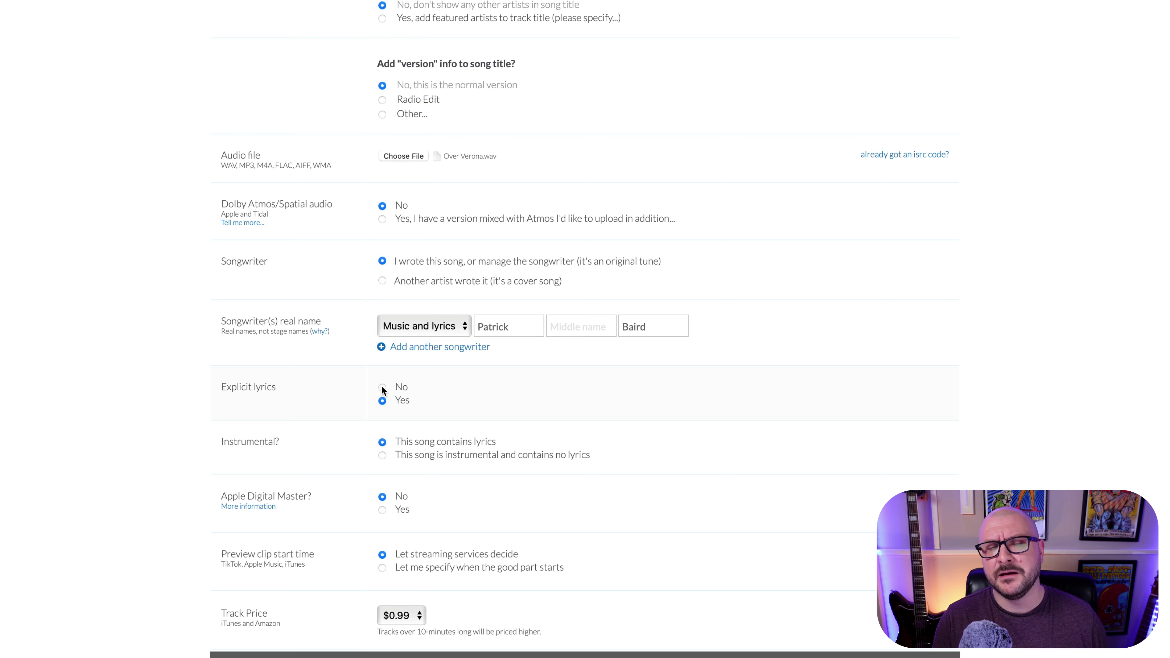
{"action": "left_click", "coordinate": [382, 388]}
{"action": "scroll", "coordinate": [350, 395], "scroll_direction": "down", "scroll_amount": 1}
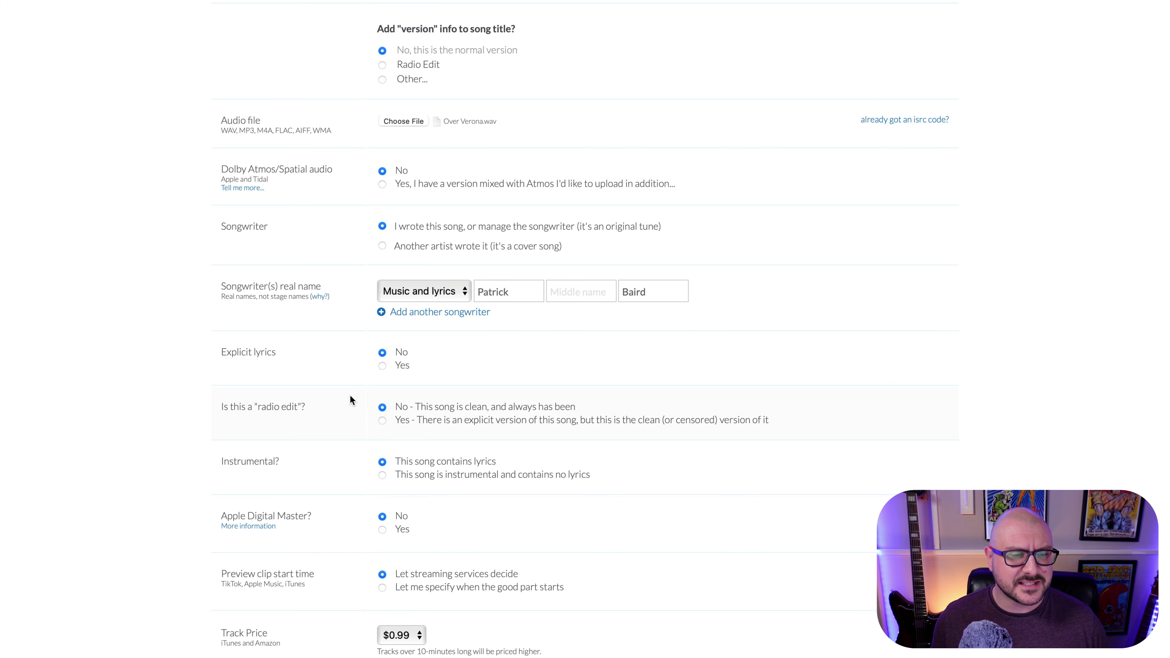
{"action": "scroll", "coordinate": [352, 395], "scroll_direction": "up", "scroll_amount": 4}
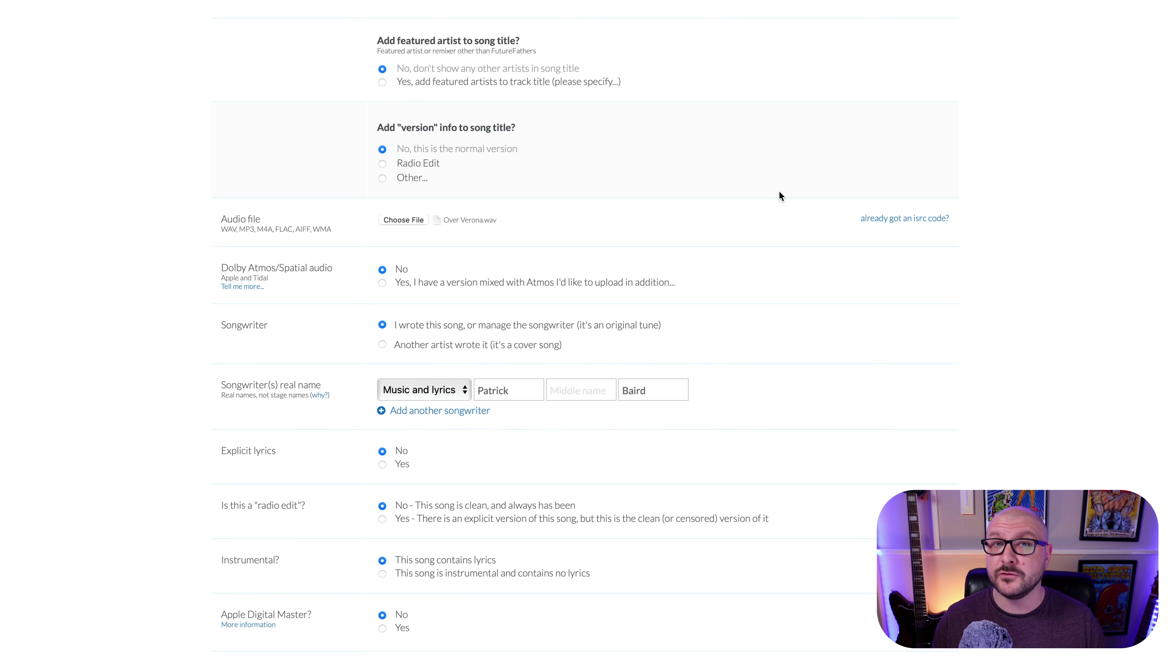
{"action": "scroll", "coordinate": [774, 295], "scroll_direction": "down", "scroll_amount": 4}
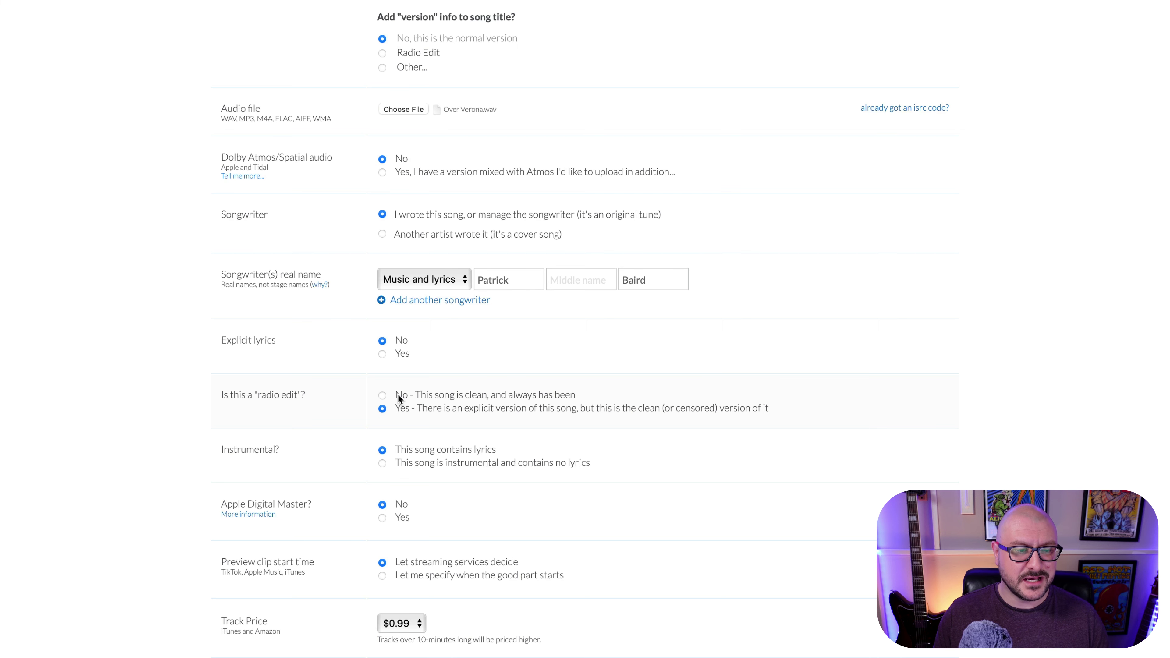
{"action": "scroll", "coordinate": [639, 350], "scroll_direction": "down", "scroll_amount": 4}
{"action": "scroll", "coordinate": [661, 354], "scroll_direction": "up", "scroll_amount": 1}
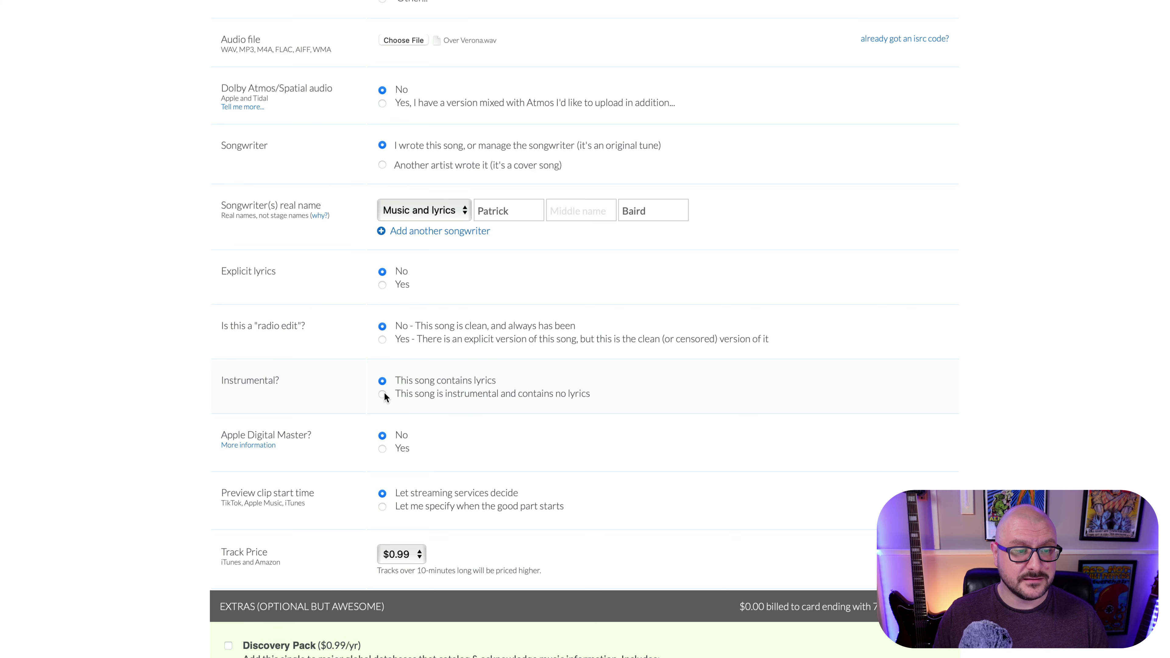
{"action": "scroll", "coordinate": [480, 394], "scroll_direction": "down", "scroll_amount": 3}
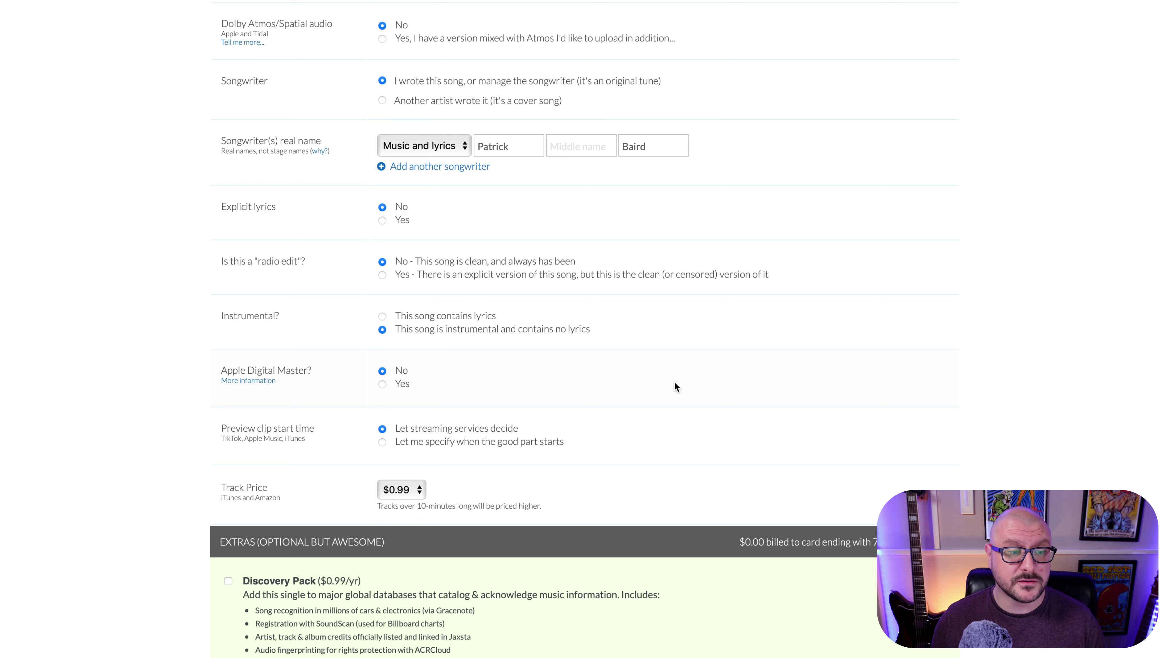
{"action": "left_click", "coordinate": [382, 442]}
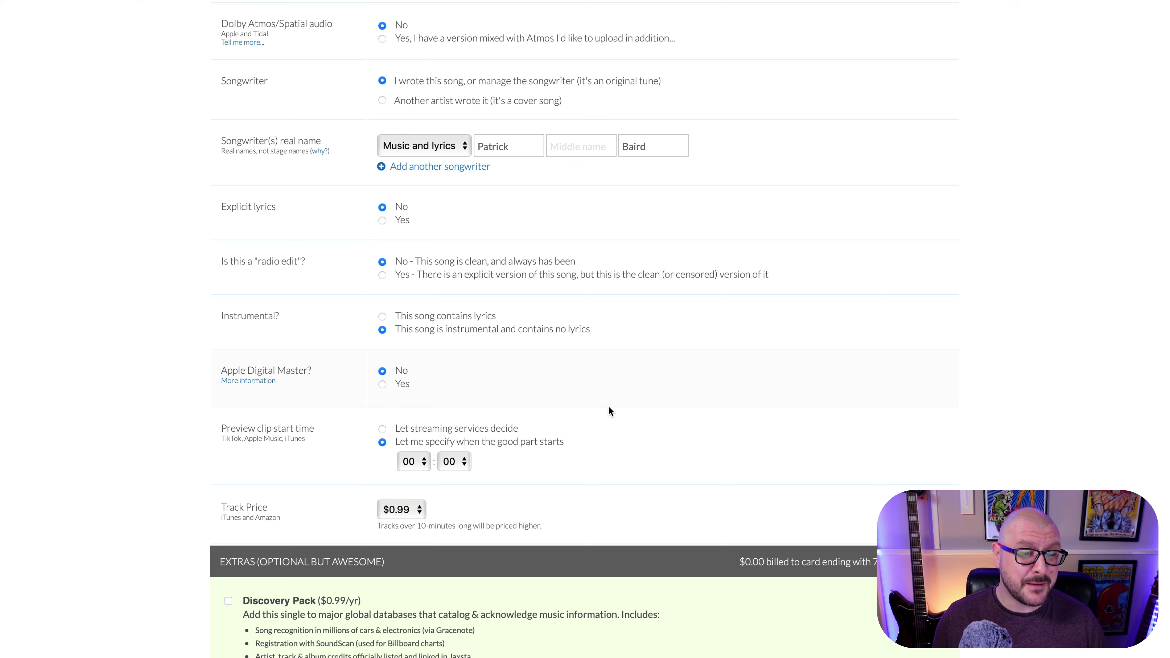
{"action": "left_click", "coordinate": [382, 429]}
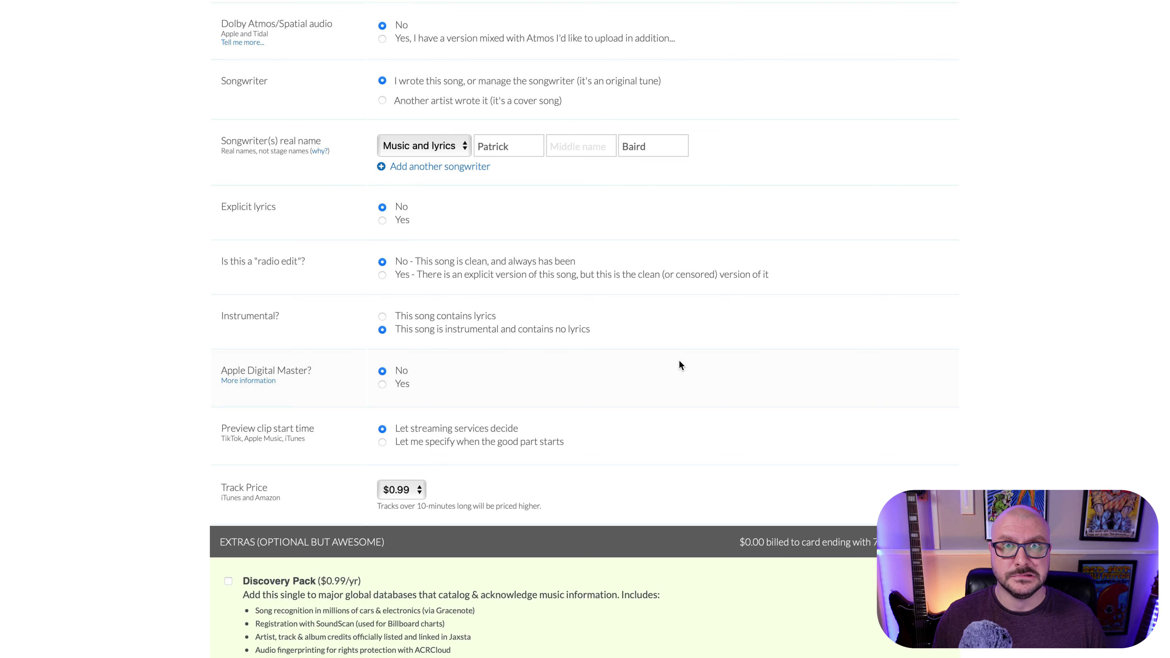
{"action": "scroll", "coordinate": [460, 333], "scroll_direction": "down", "scroll_amount": 3}
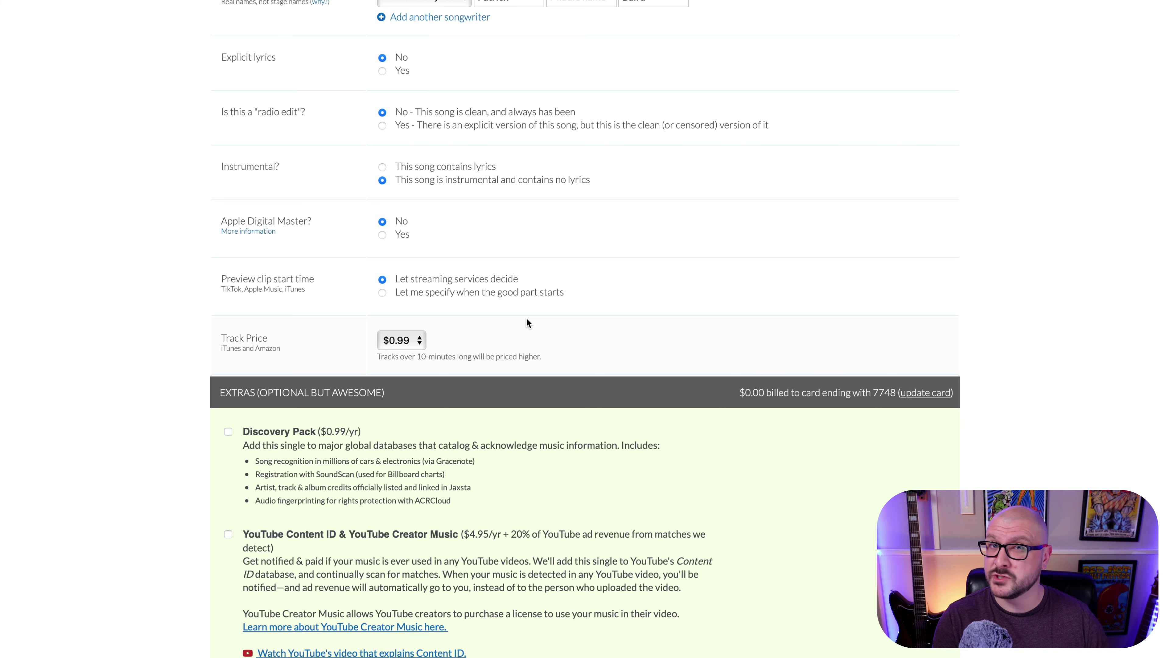
{"action": "scroll", "coordinate": [1011, 348], "scroll_direction": "down", "scroll_amount": 5}
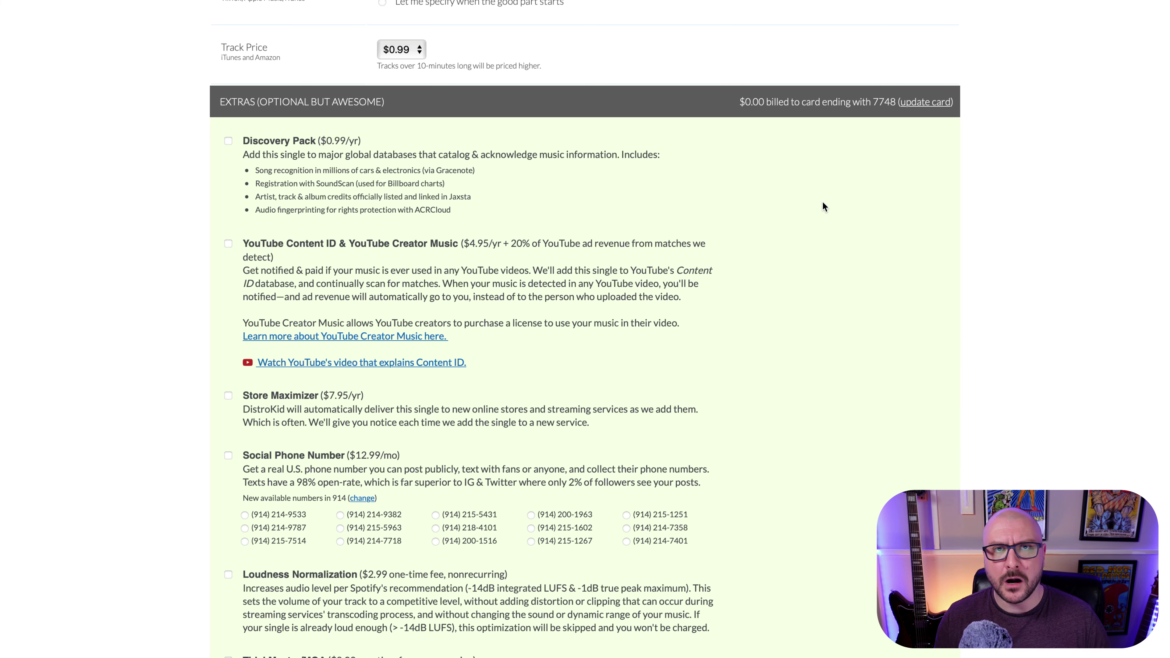
{"action": "scroll", "coordinate": [427, 213], "scroll_direction": "down", "scroll_amount": 4}
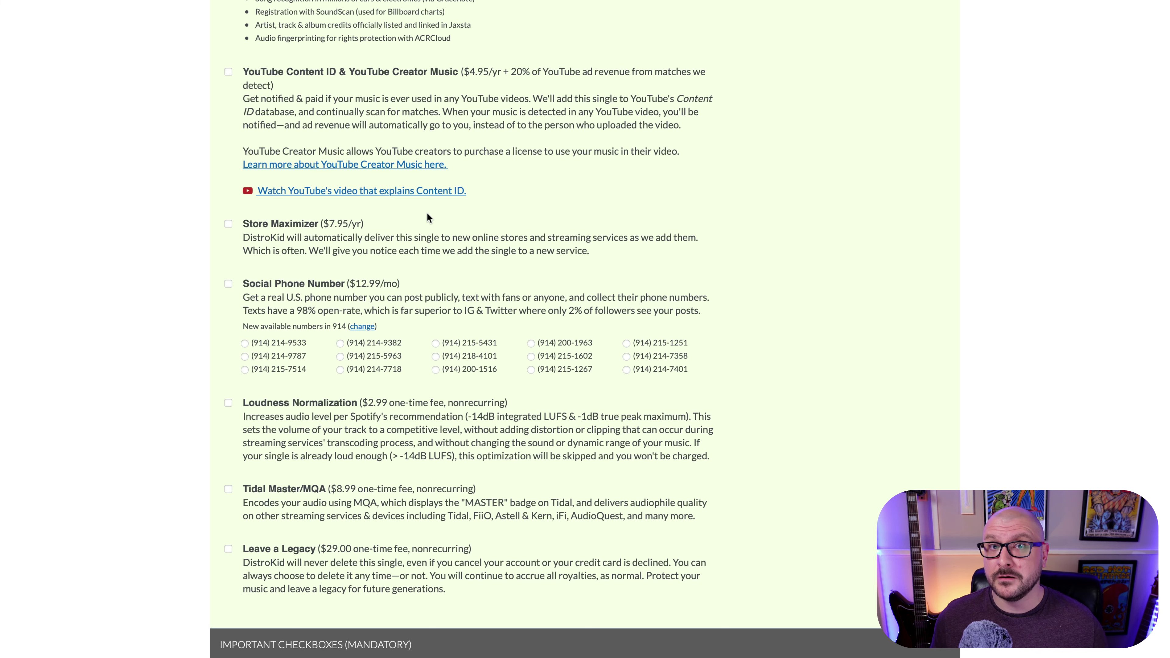
{"action": "scroll", "coordinate": [427, 213], "scroll_direction": "down", "scroll_amount": 4}
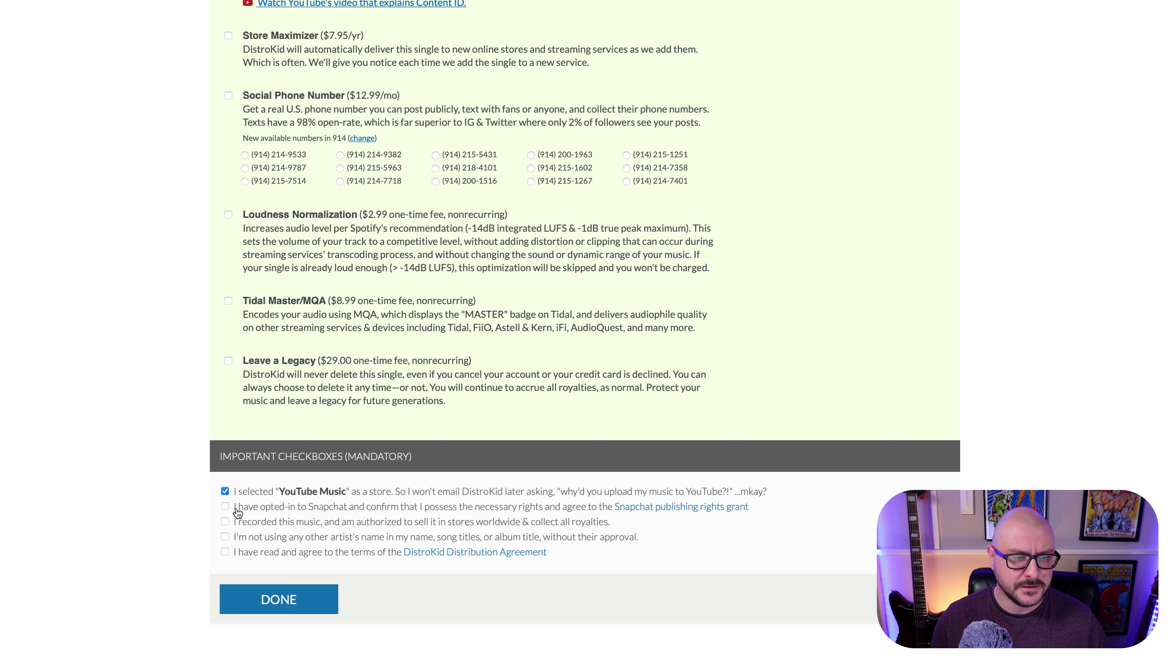
Tick the Snapchat and publishing rights, recording and sale rights, and no-other-artist-names confirmations
{"action": "left_click", "coordinate": [225, 506]}
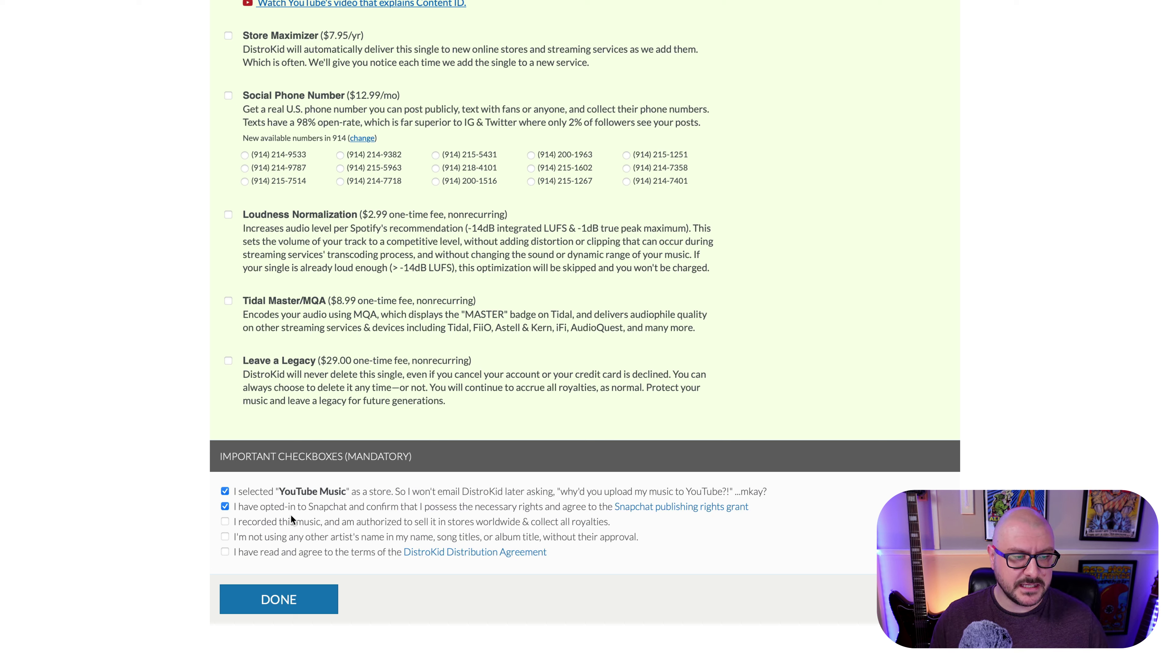
{"action": "left_click", "coordinate": [225, 521]}
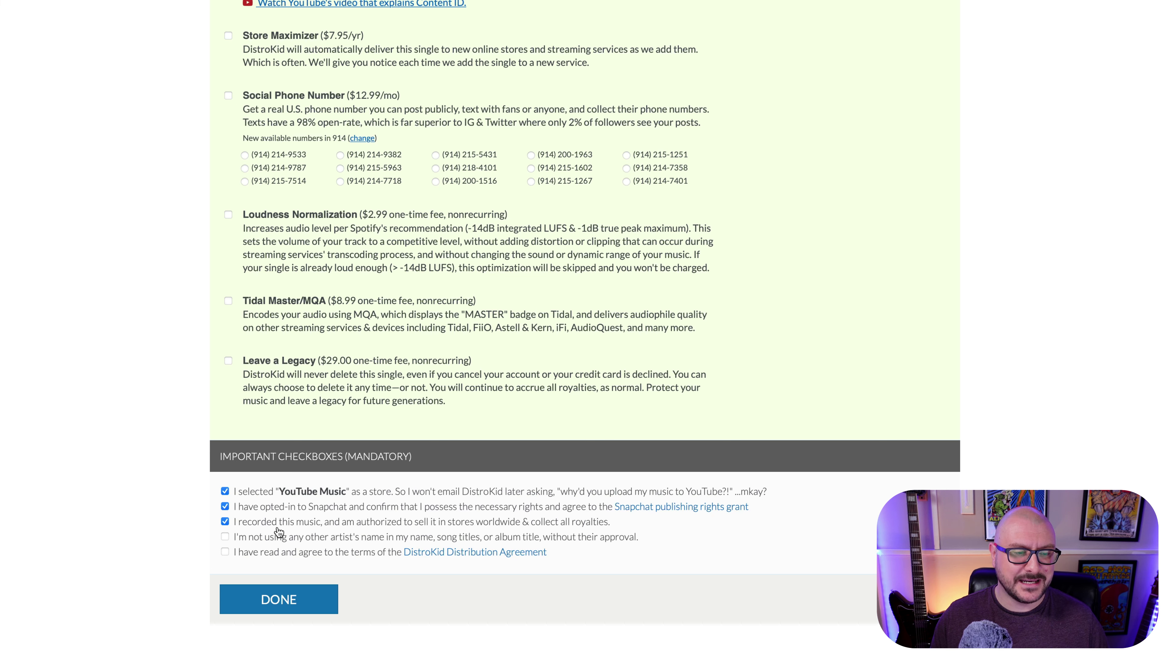
{"action": "left_click", "coordinate": [225, 536]}
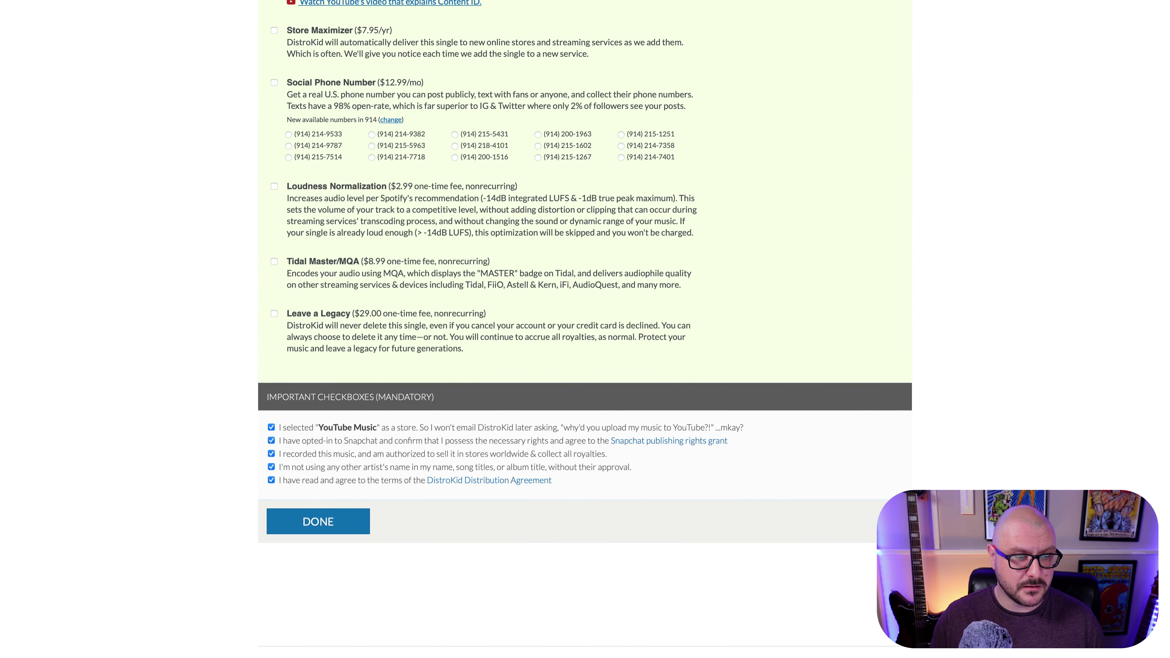
Submit the Over Verona single with DONE and scroll the upload confirmation page
{"action": "left_click", "coordinate": [350, 525]}
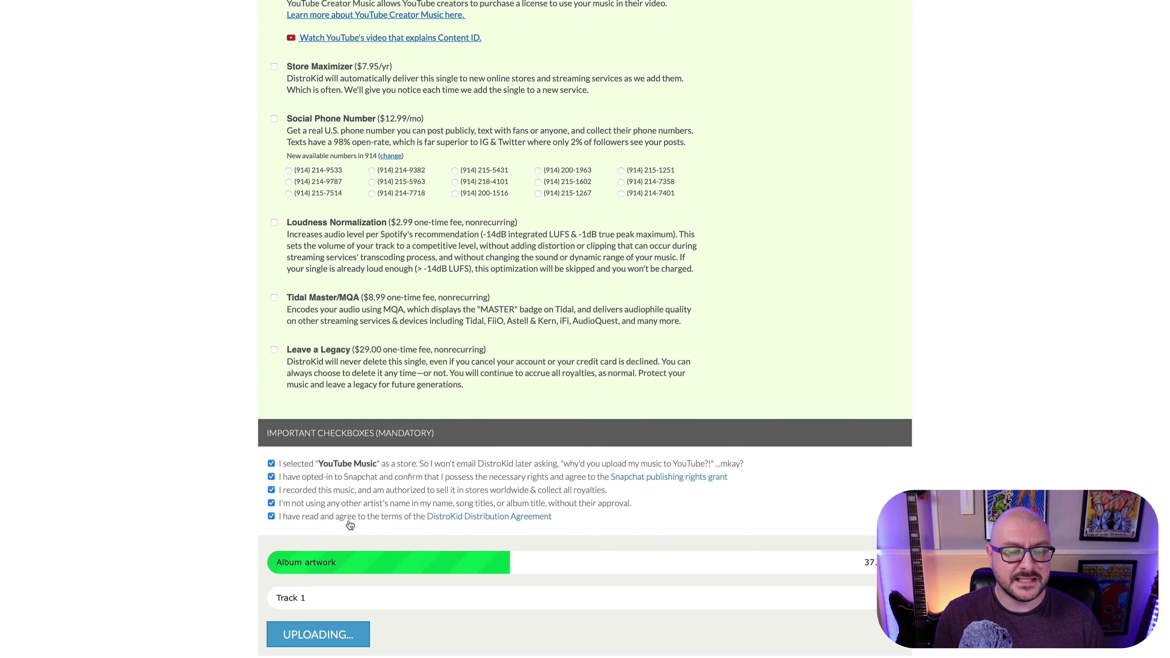
{"action": "scroll", "coordinate": [351, 525], "scroll_direction": "down", "scroll_amount": 1}
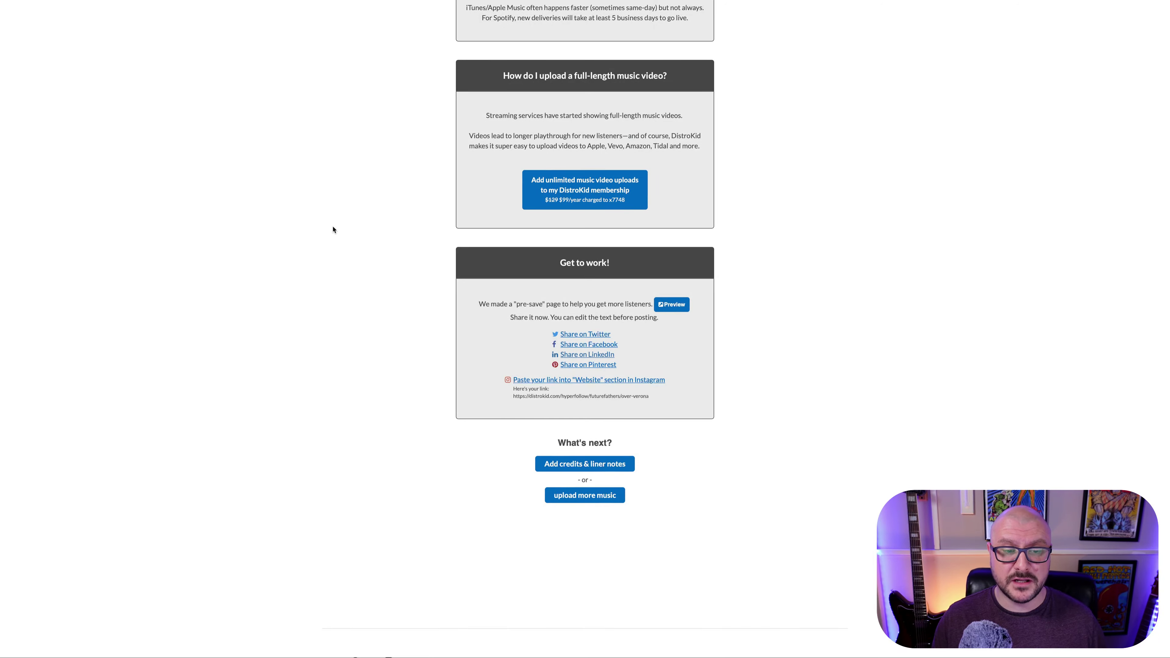
Preview the Over Verona pre-save page and play its audio preview
{"action": "left_click", "coordinate": [681, 305]}
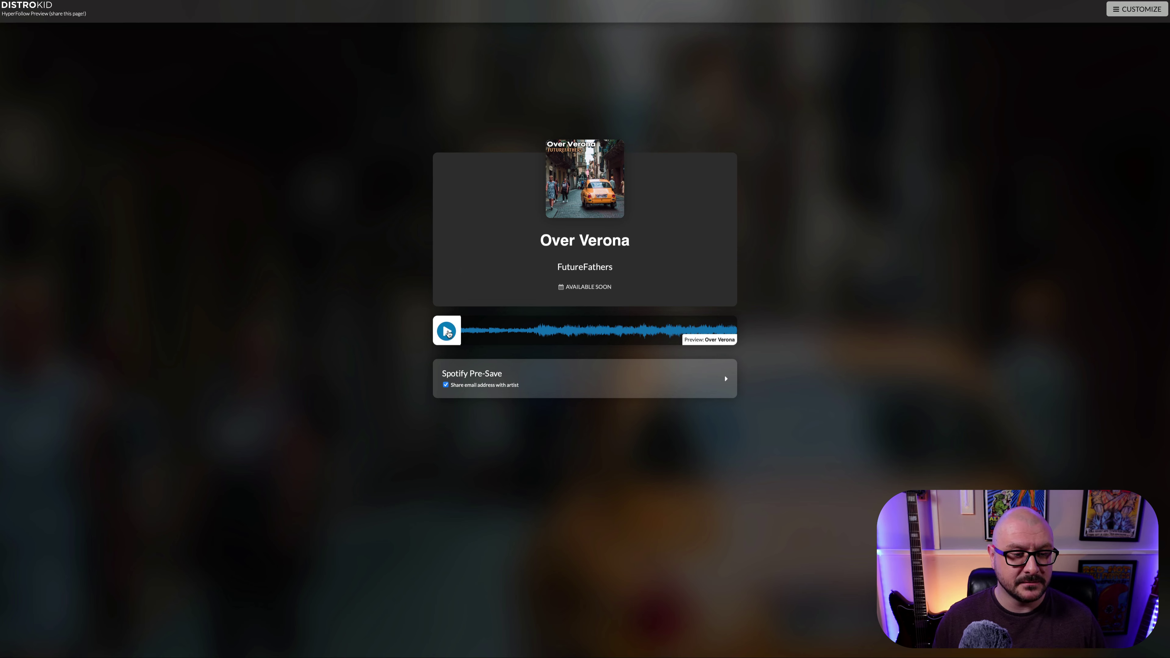
{"action": "left_click", "coordinate": [447, 332]}
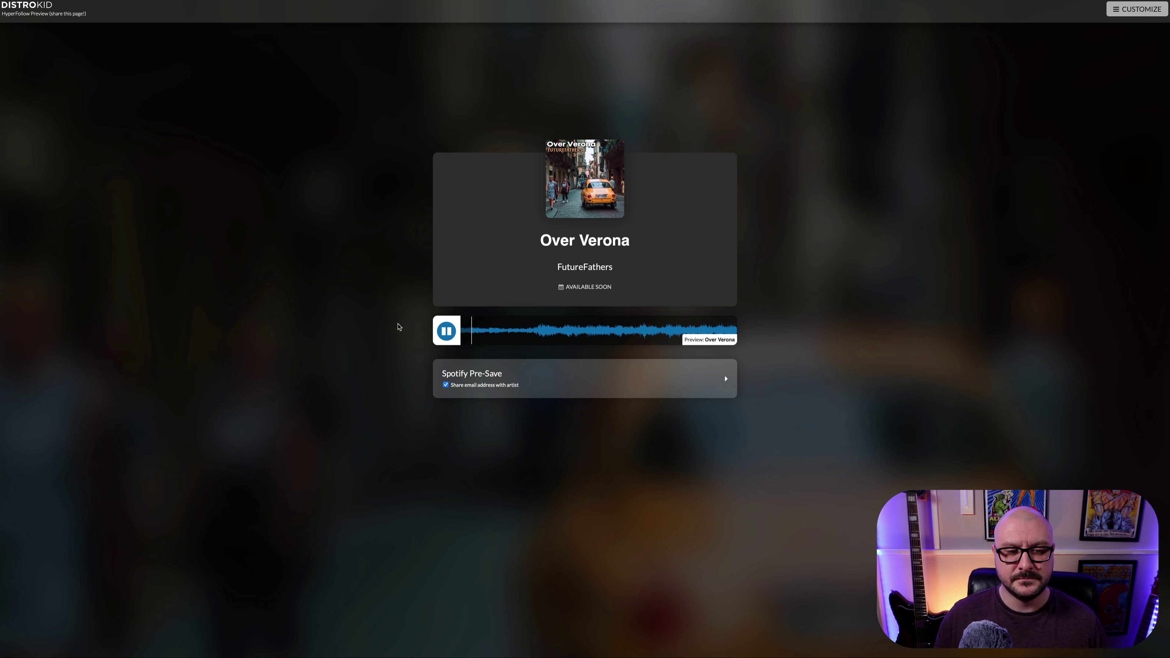